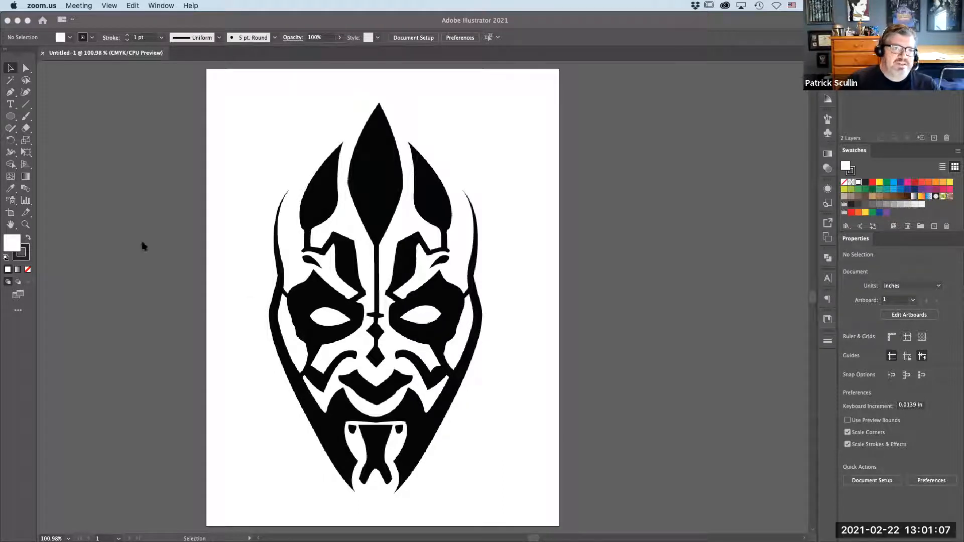
Show the rulers and place a vertical guide down the centre of the face at X about 4.09 in
click(10, 92)
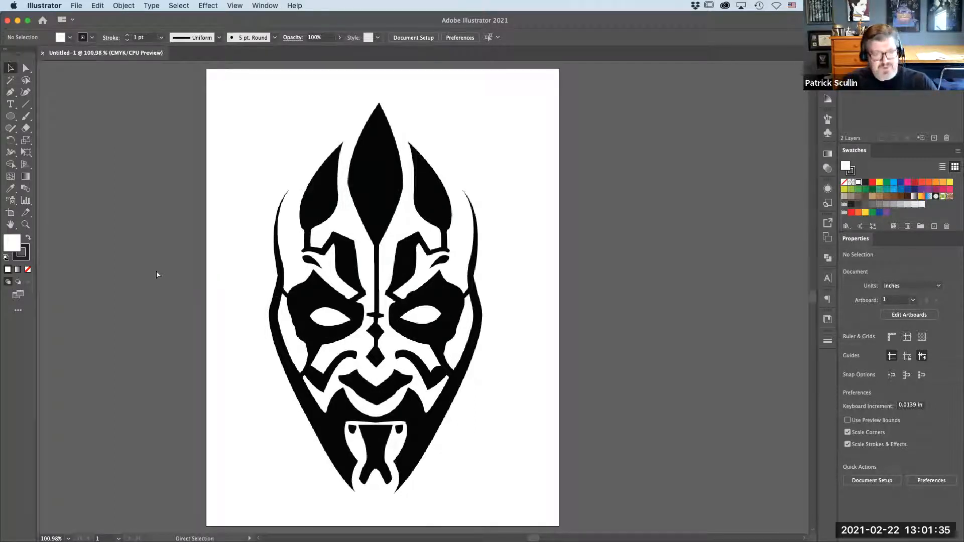
key(super+r)
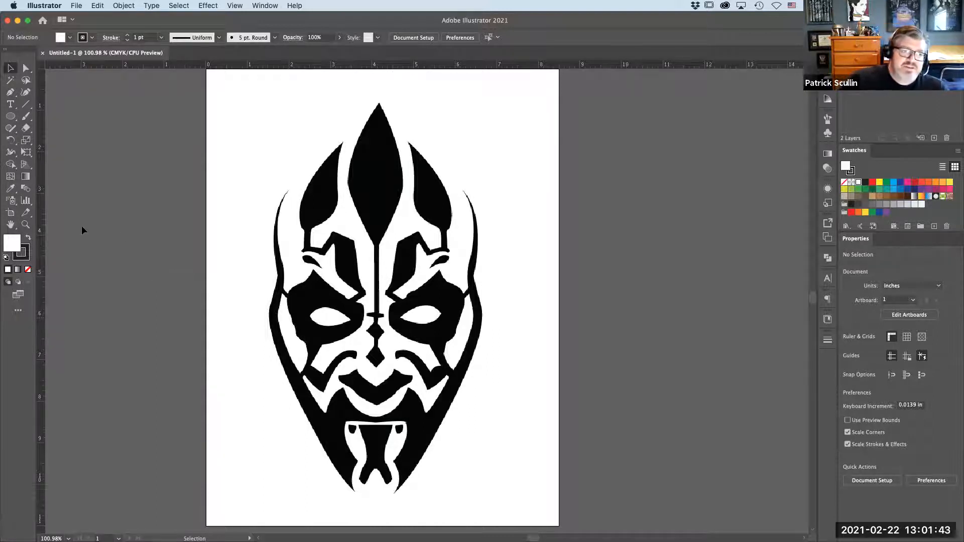
drag(41, 213, 47, 212)
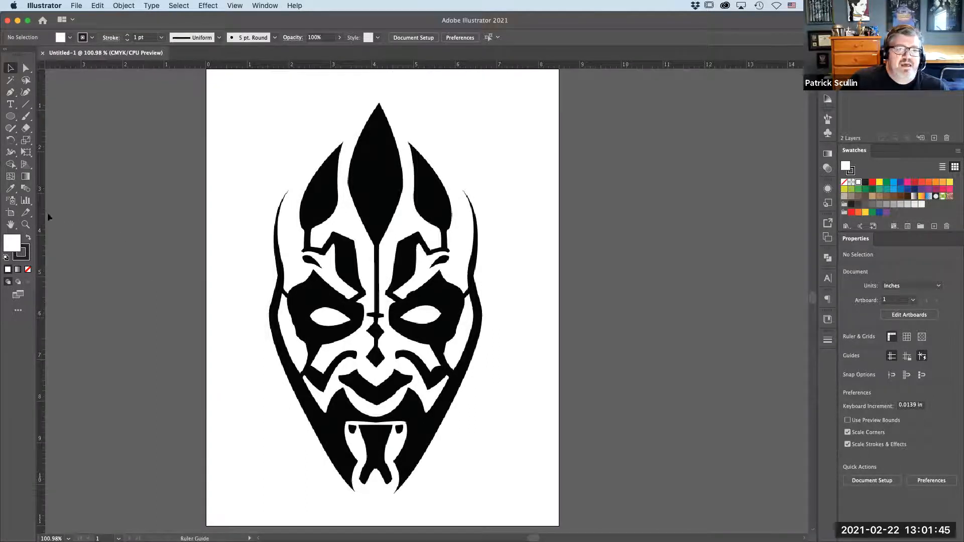
drag(291, 212, 379, 197)
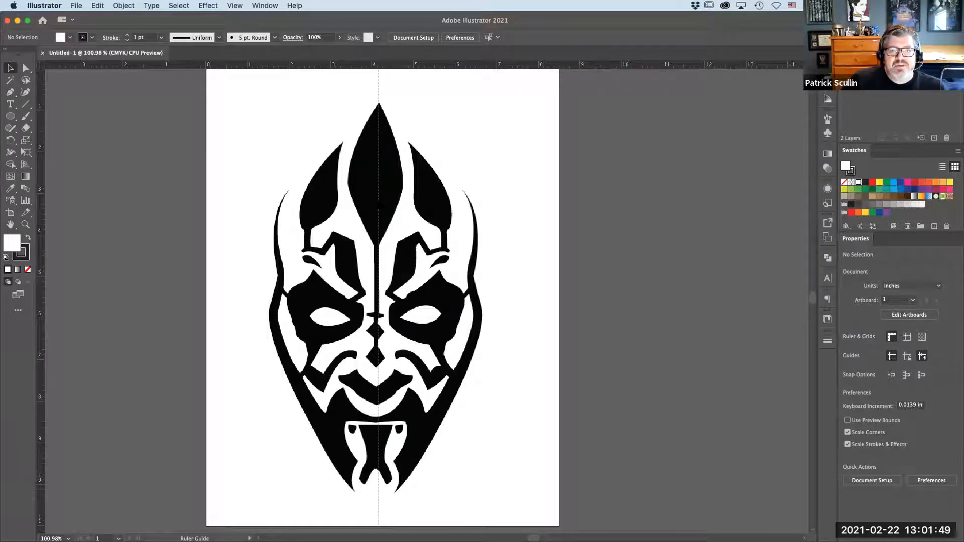
drag(379, 206, 379, 207)
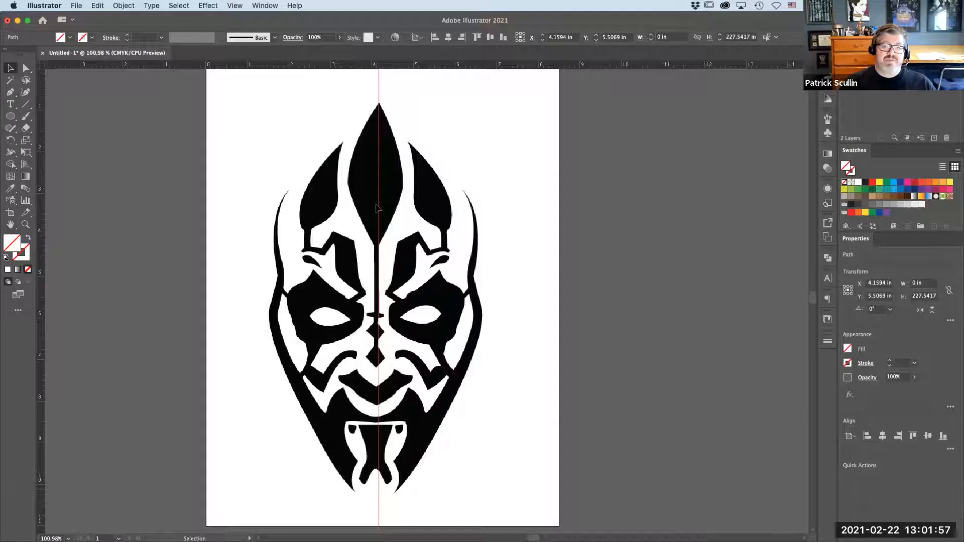
drag(377, 206, 377, 209)
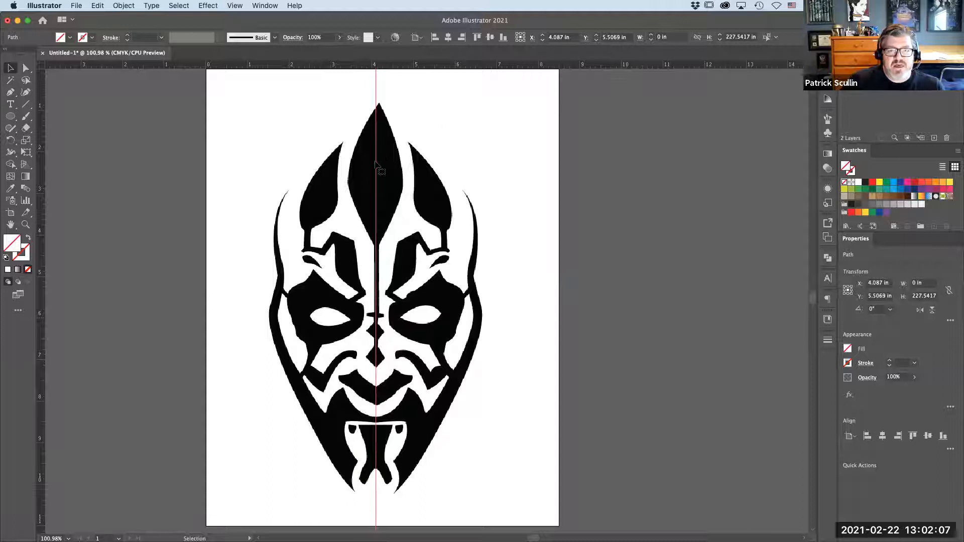
drag(377, 163, 376, 165)
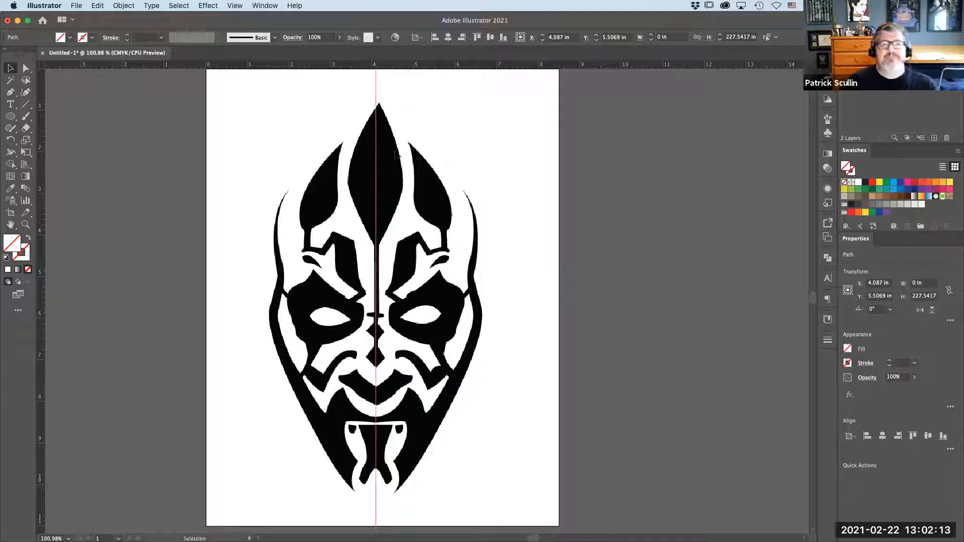
Lock the guides
click(234, 6)
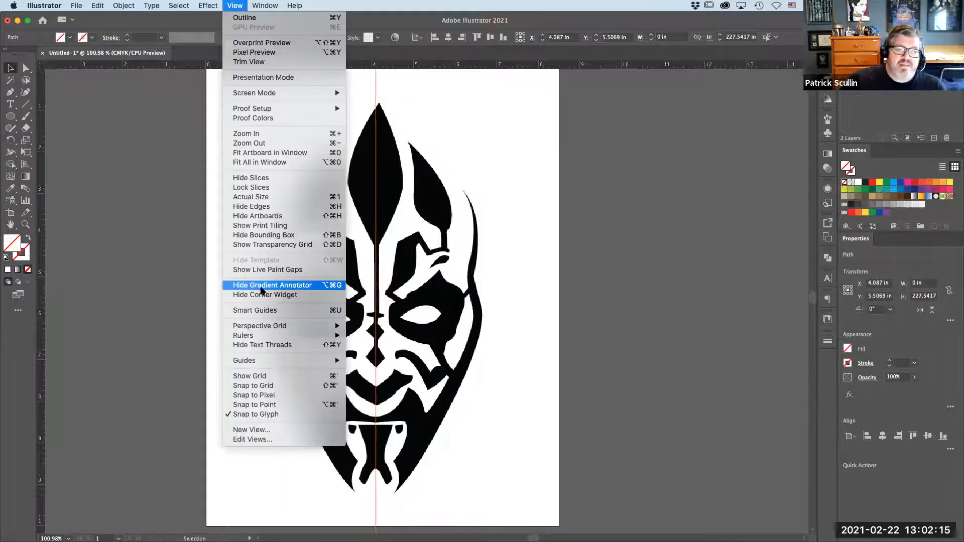
mouse_move(261, 359)
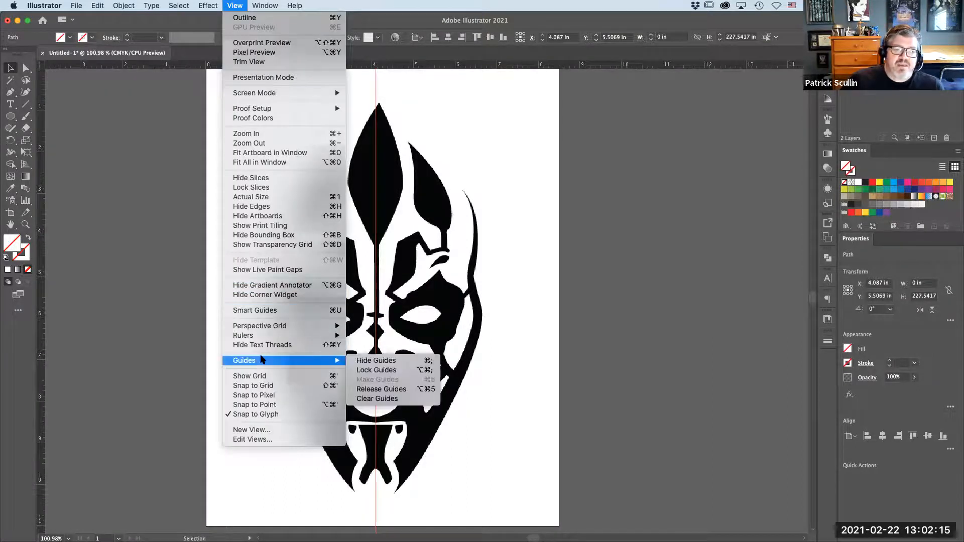
click(397, 371)
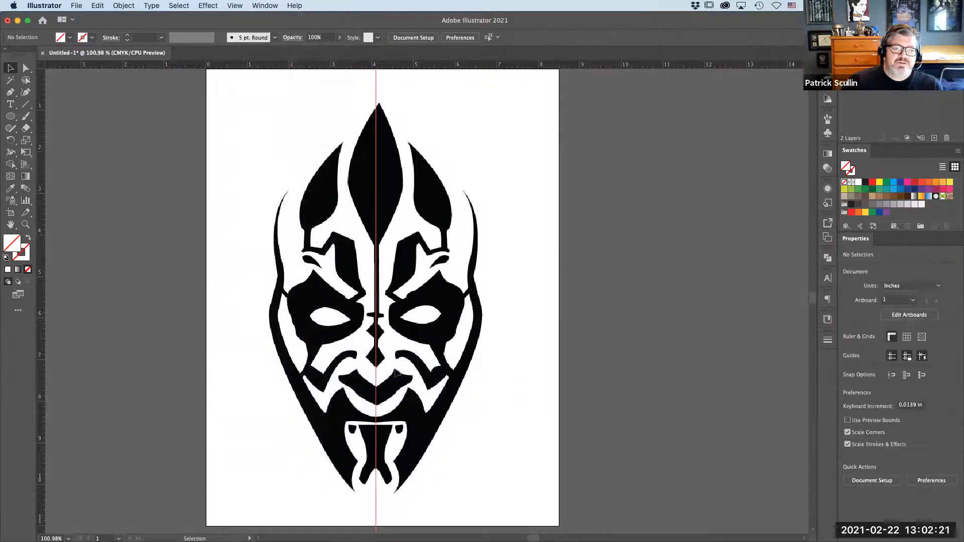
Get the Pen tool ready for tracing the mouth area, with its stroke colour set to the red swatch
click(26, 224)
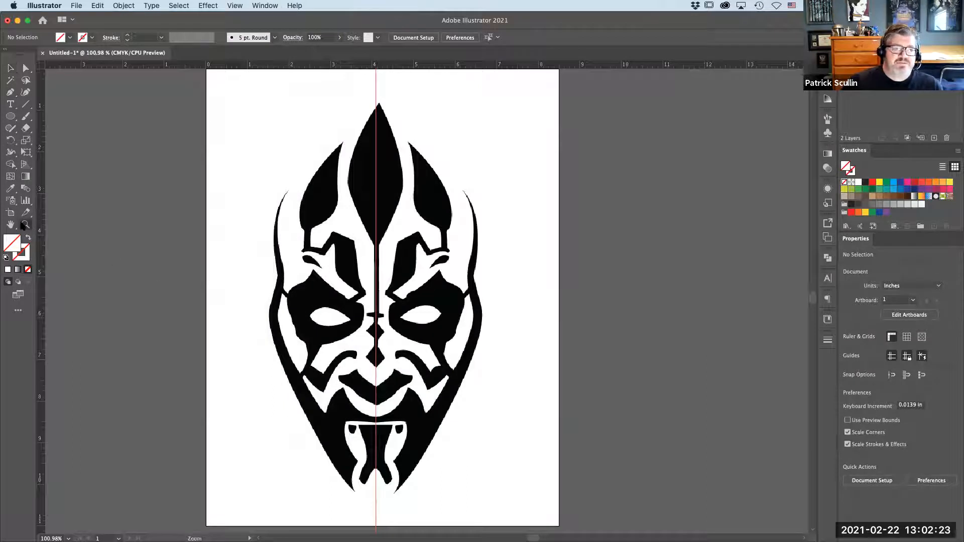
drag(312, 339, 440, 424)
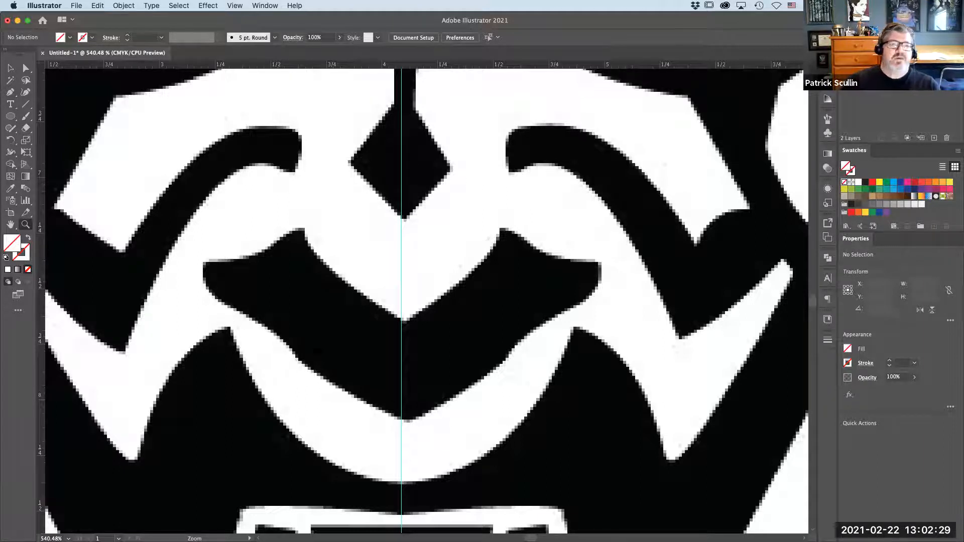
key(p)
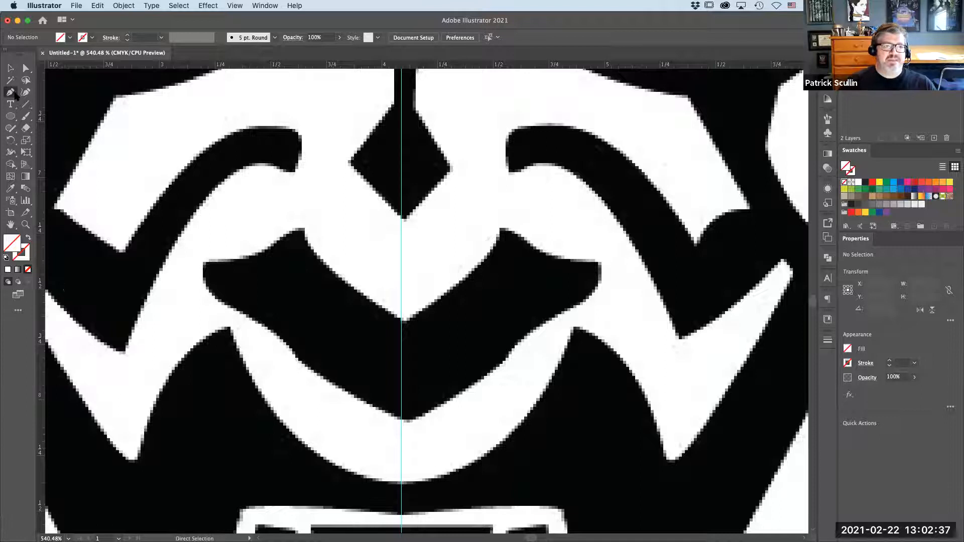
click(24, 256)
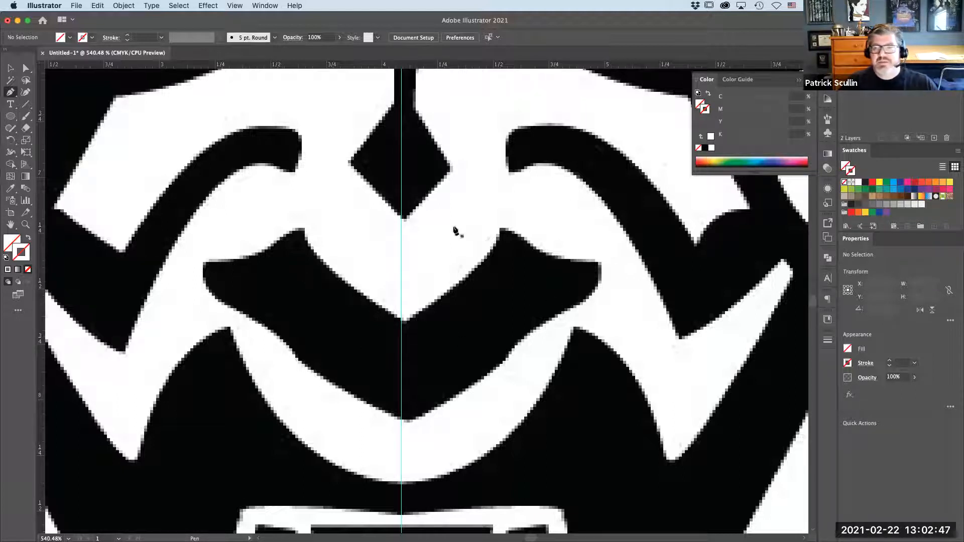
click(798, 80)
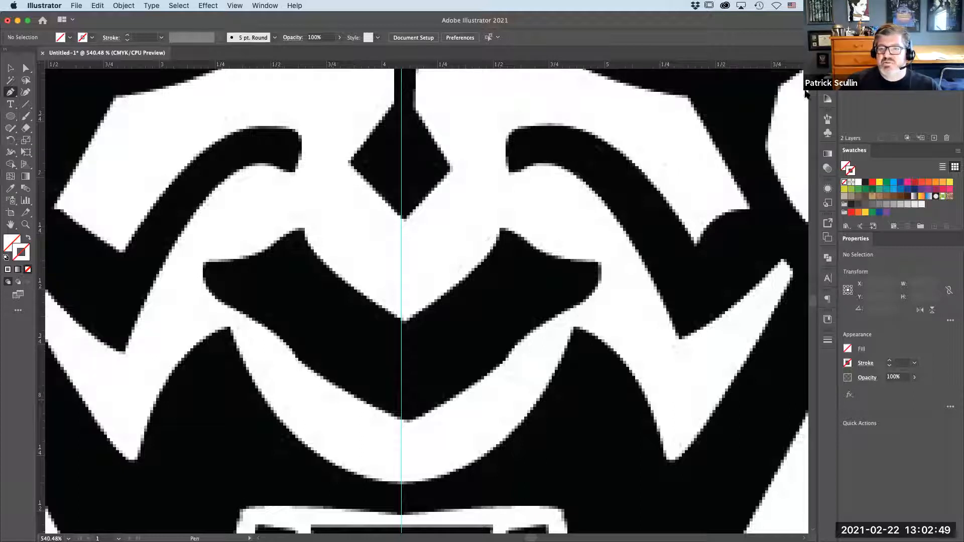
click(914, 182)
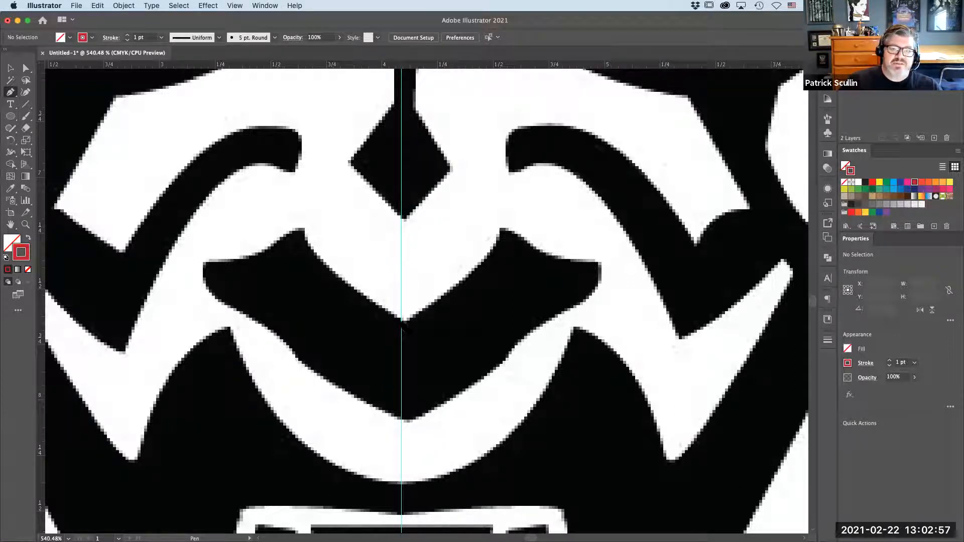
Trace the mouth shape's upper edge from the centre guide to its left peak, bending the outgoing handle toward the next curve
click(402, 320)
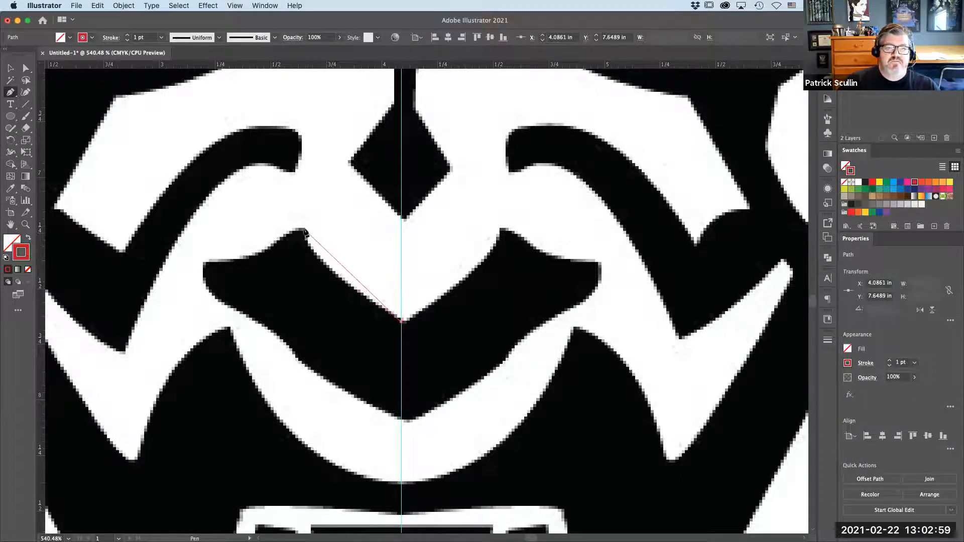
drag(306, 231, 315, 202)
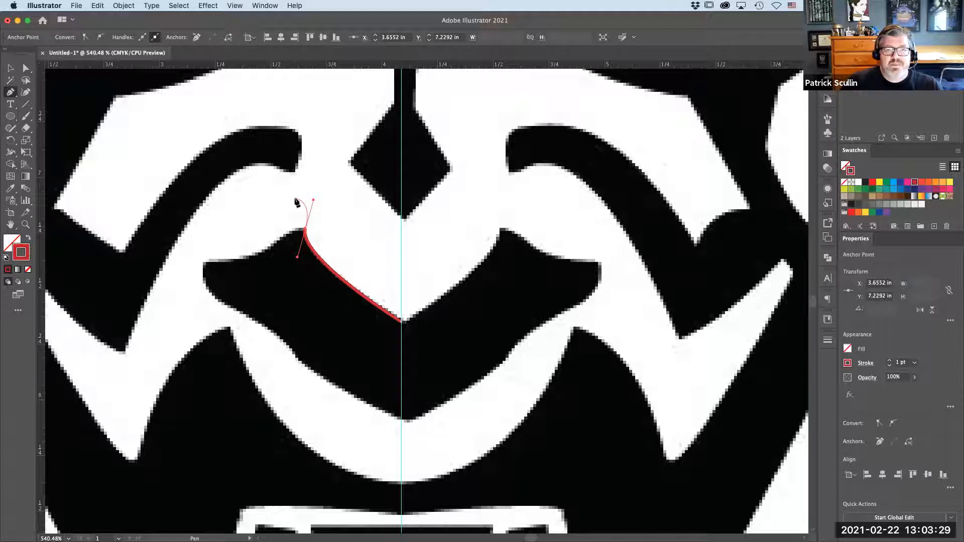
key(alt)
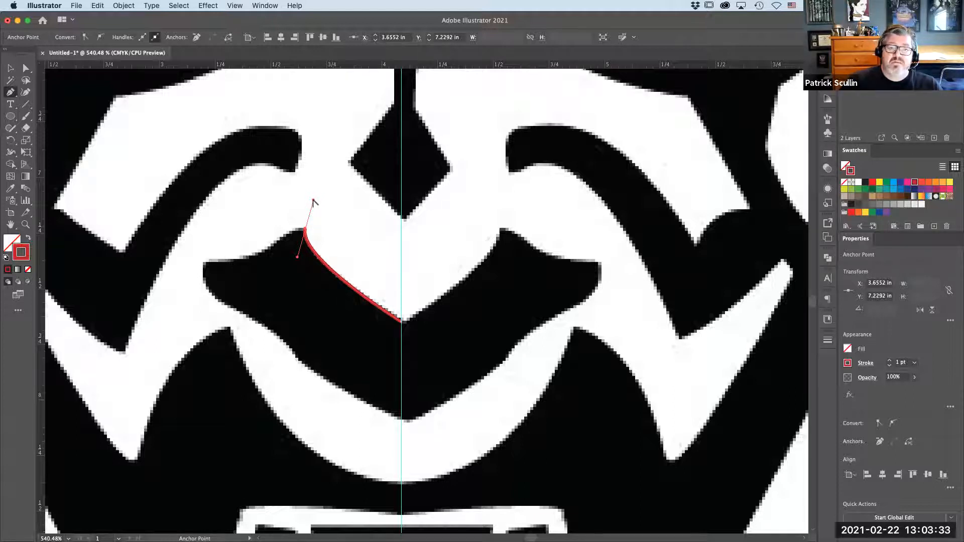
drag(313, 202, 283, 227)
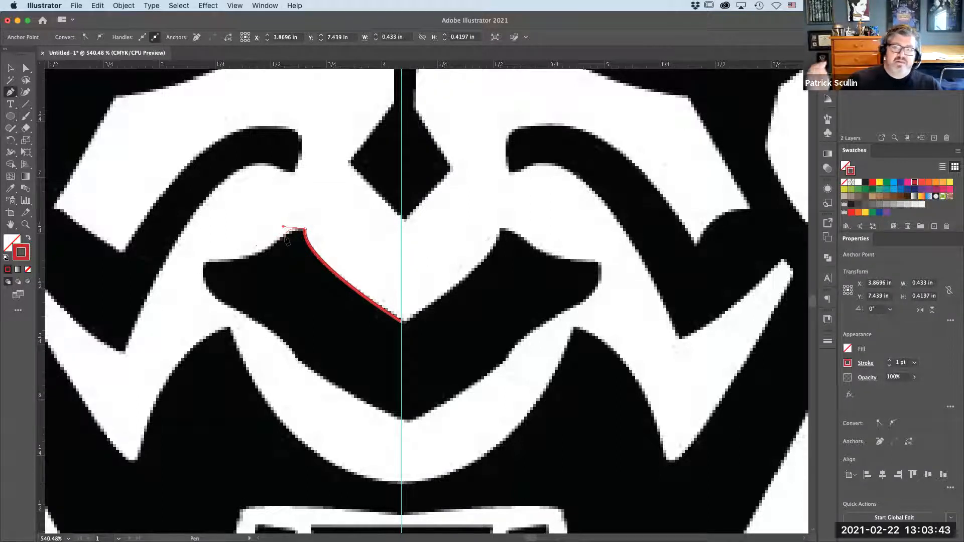
Continue the path with a curve to the mouth shape's outer left corner and redirect the outgoing handle downward
click(203, 261)
drag(203, 262, 139, 263)
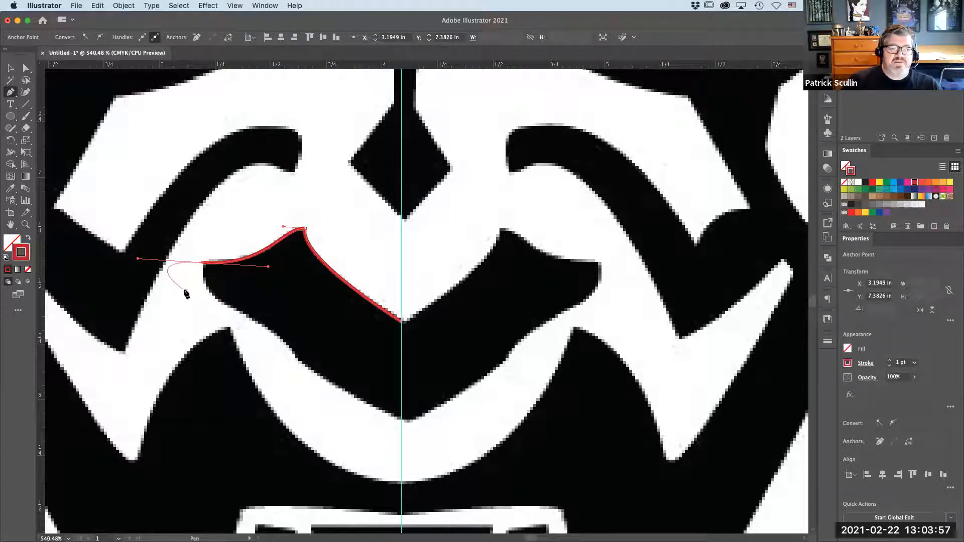
key(alt)
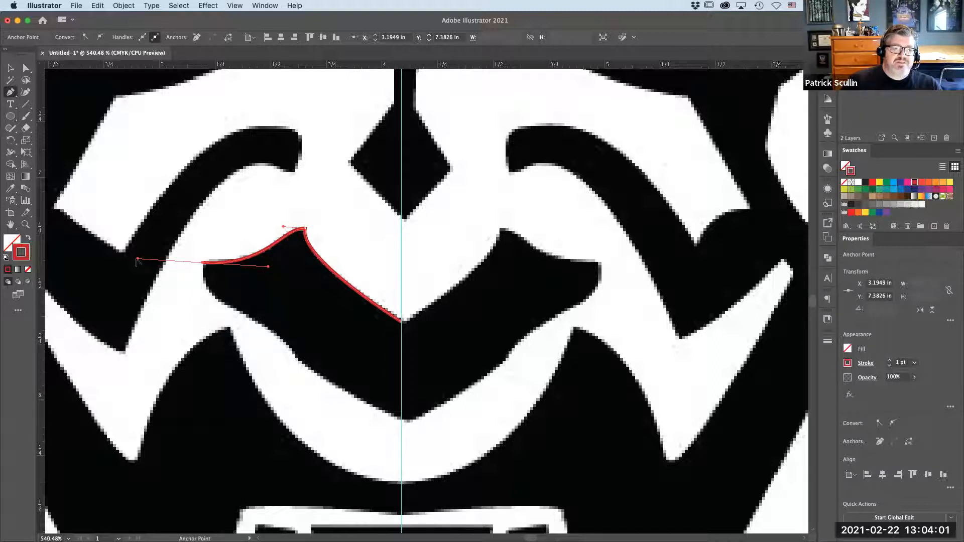
drag(136, 259, 200, 302)
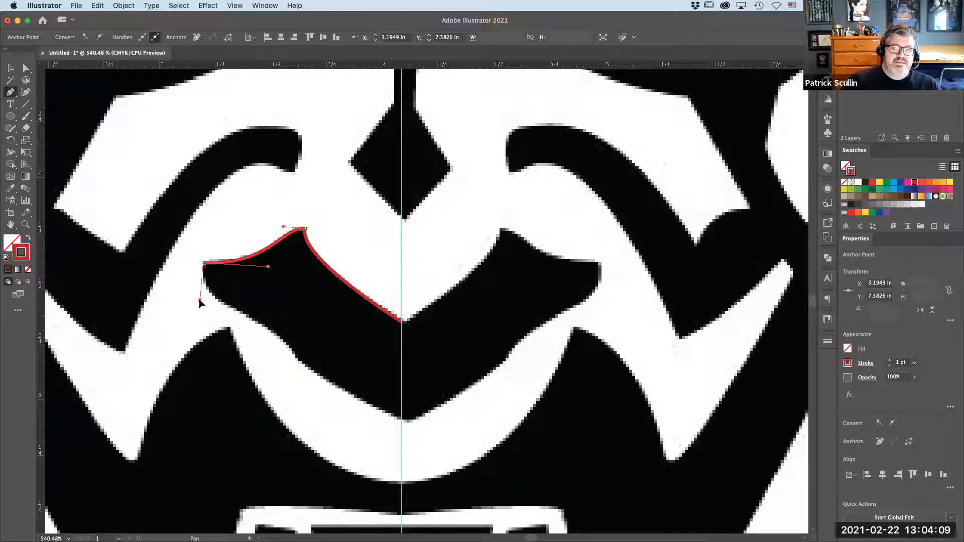
drag(200, 302, 201, 303)
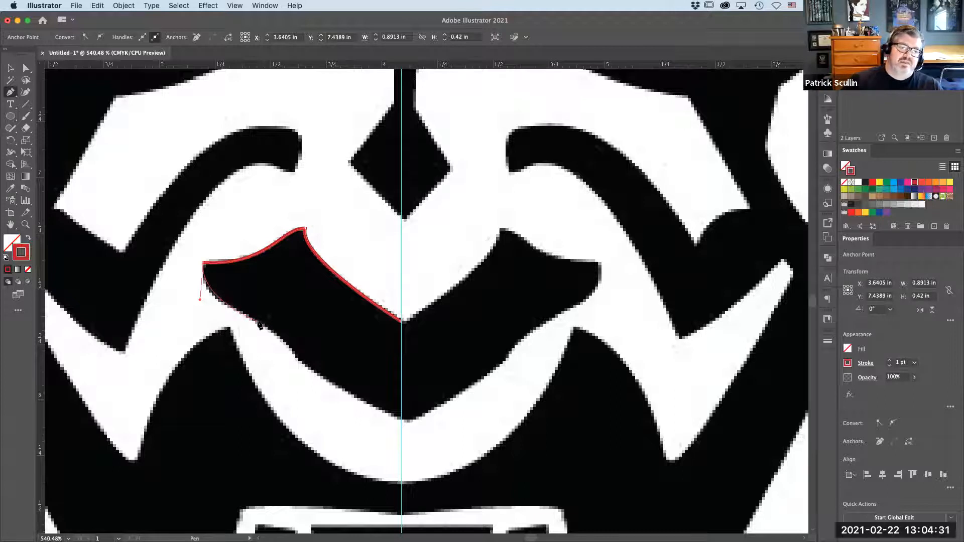
Trace the mouth shape's lower left edge with curves back to the centre guide and end the path open there
drag(258, 321, 282, 332)
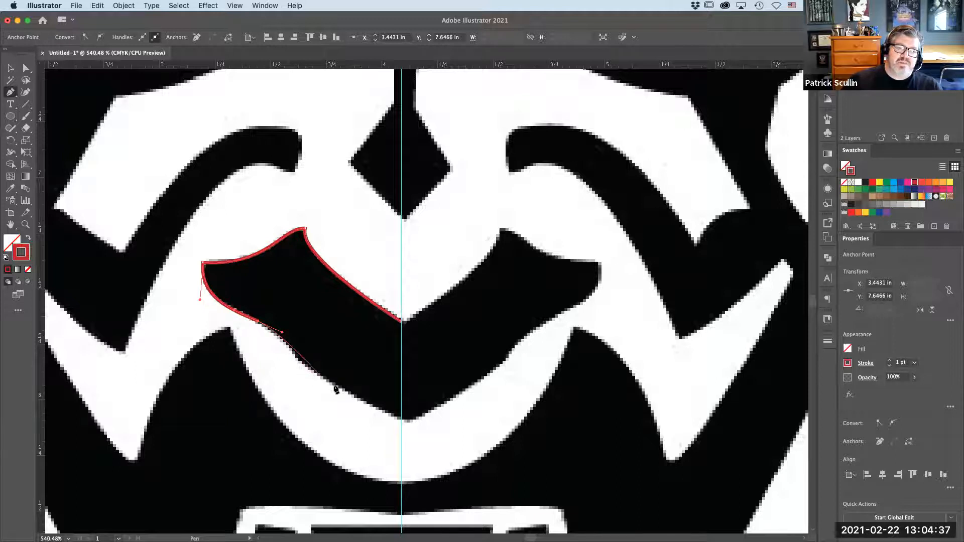
drag(332, 386, 368, 406)
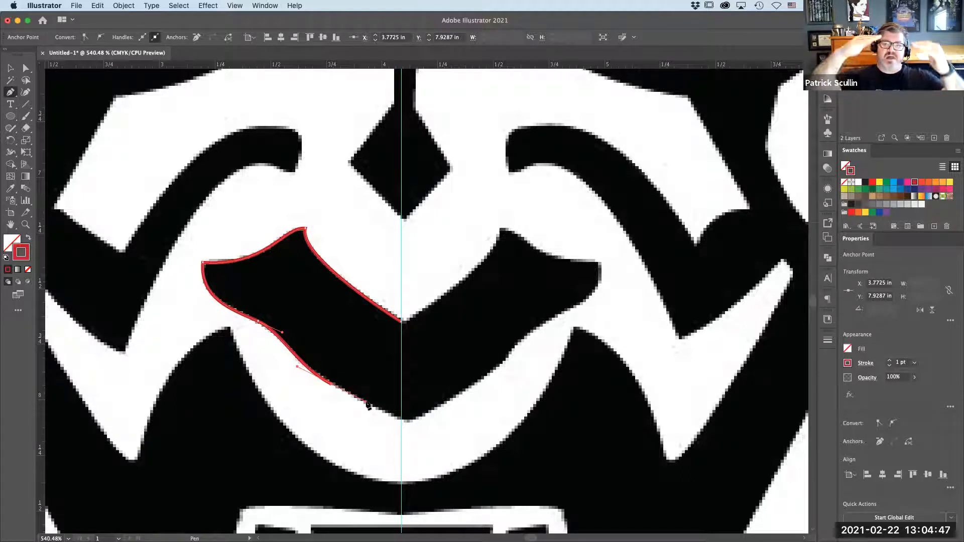
click(402, 420)
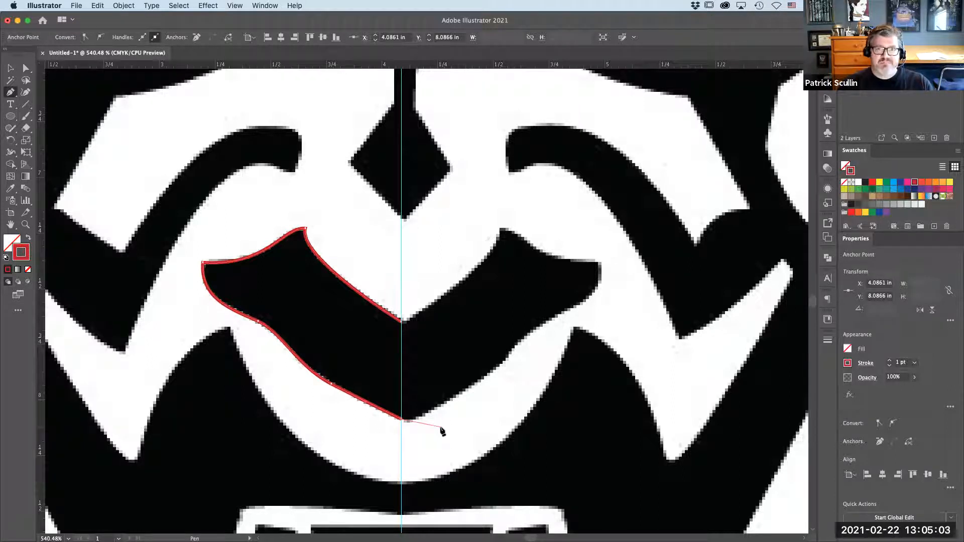
key(Escape)
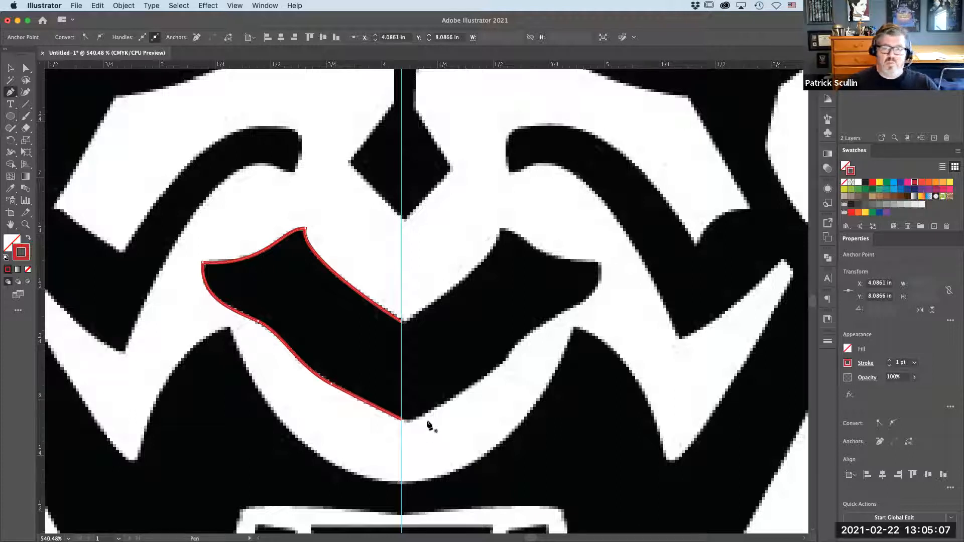
Select the traced half of the mouth and create a copy of it reflected about the vertical axis
click(10, 68)
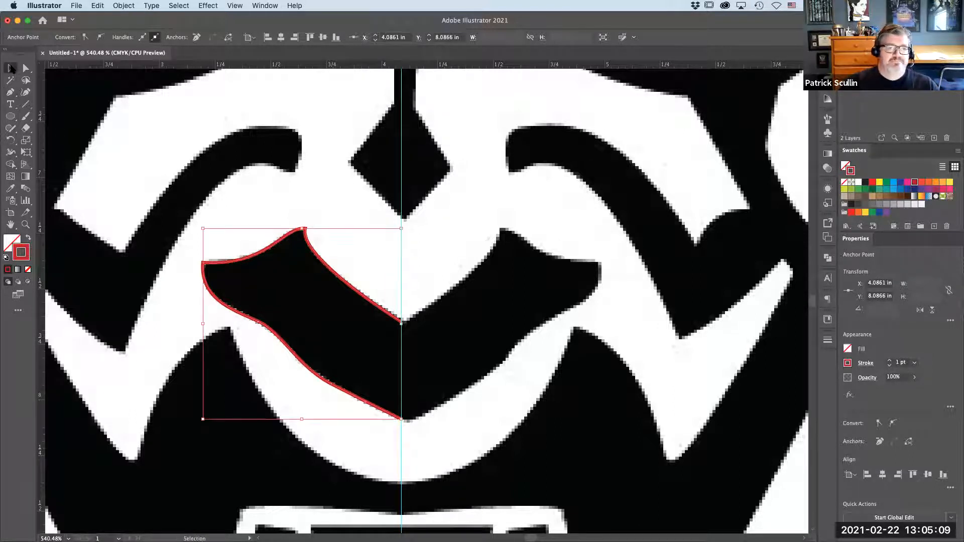
click(246, 262)
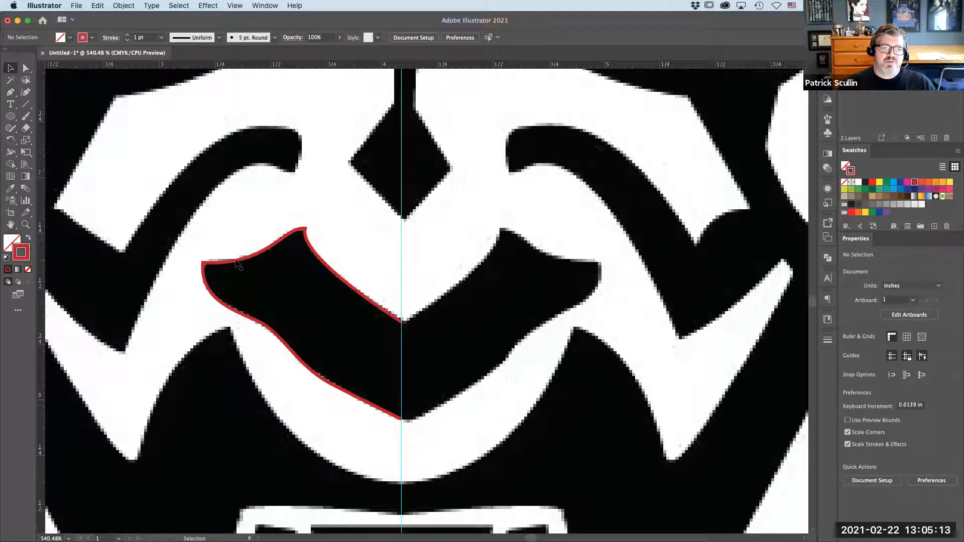
click(236, 264)
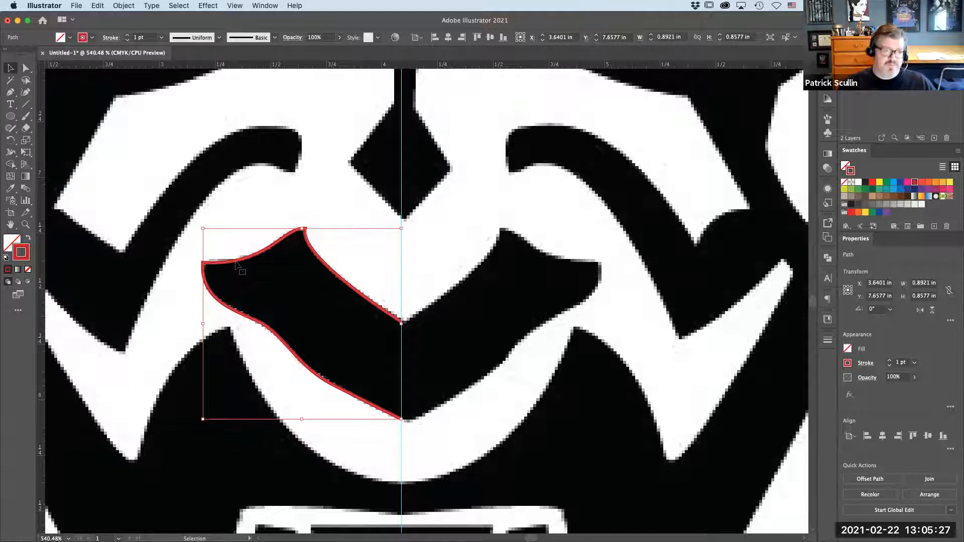
click(10, 142)
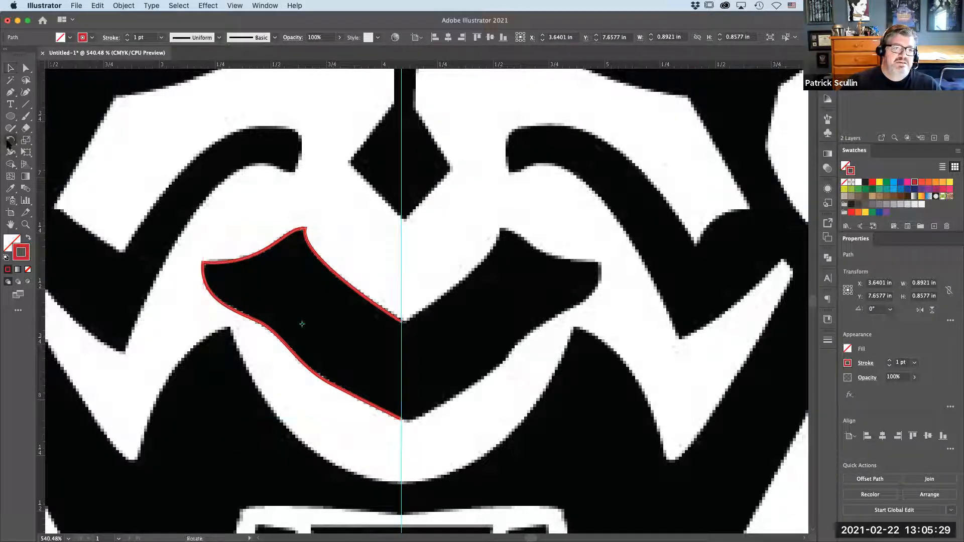
click(8, 143)
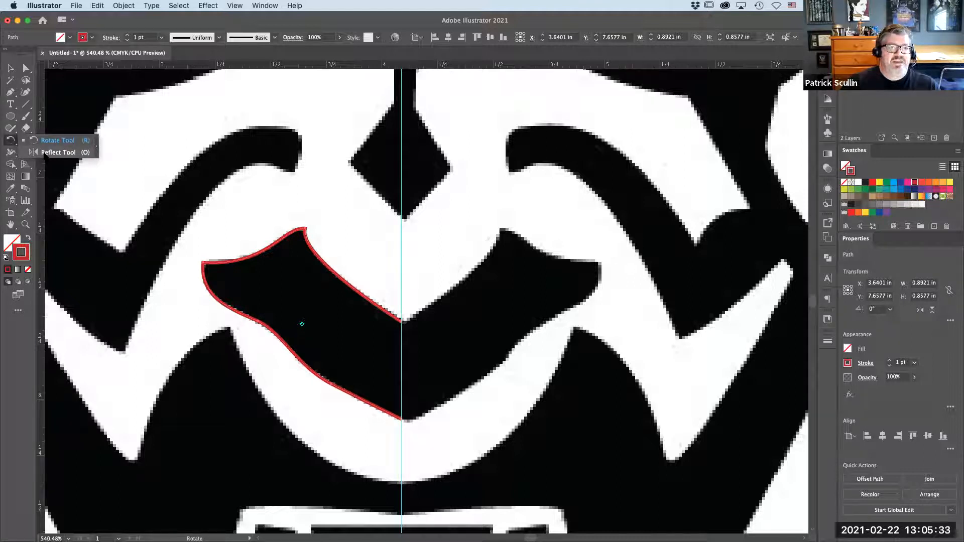
click(44, 154)
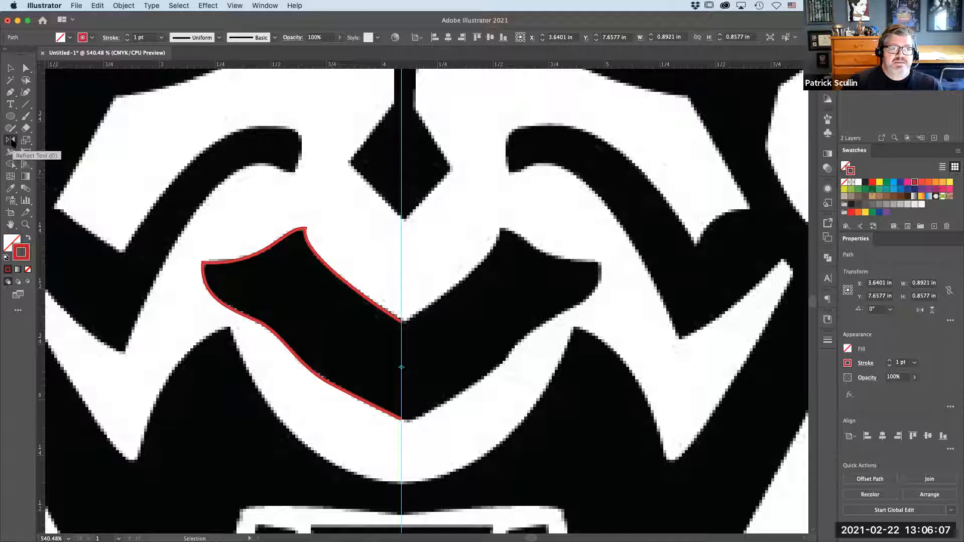
click(12, 143)
double_click(12, 143)
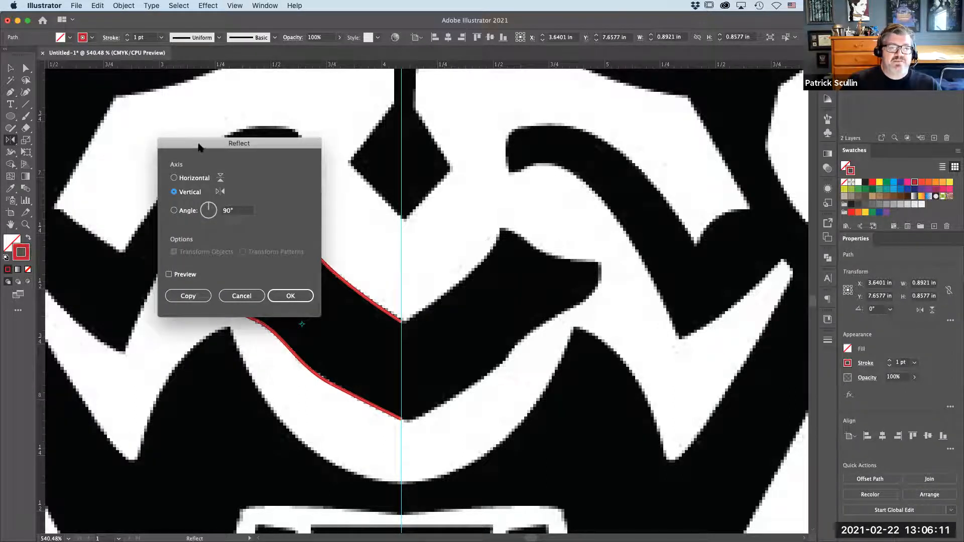
drag(202, 146, 143, 124)
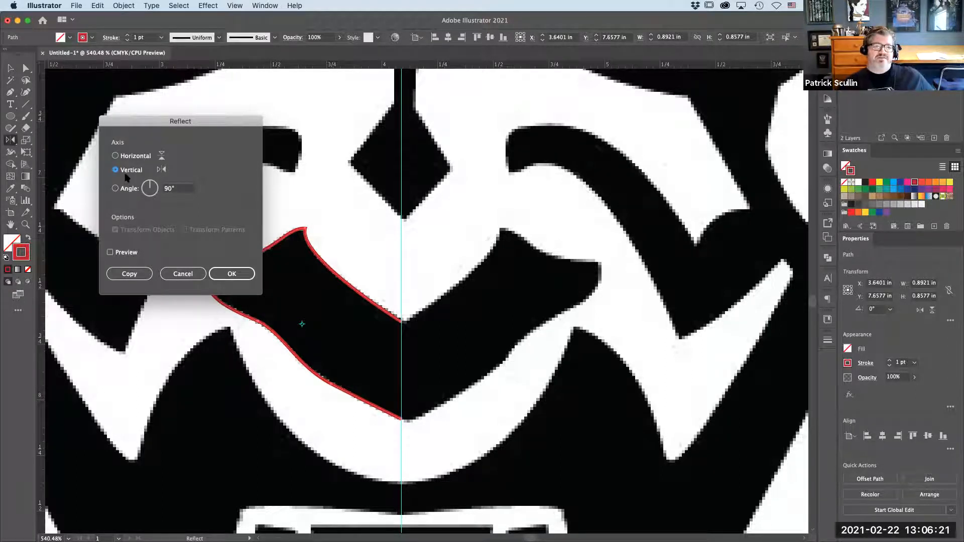
click(110, 252)
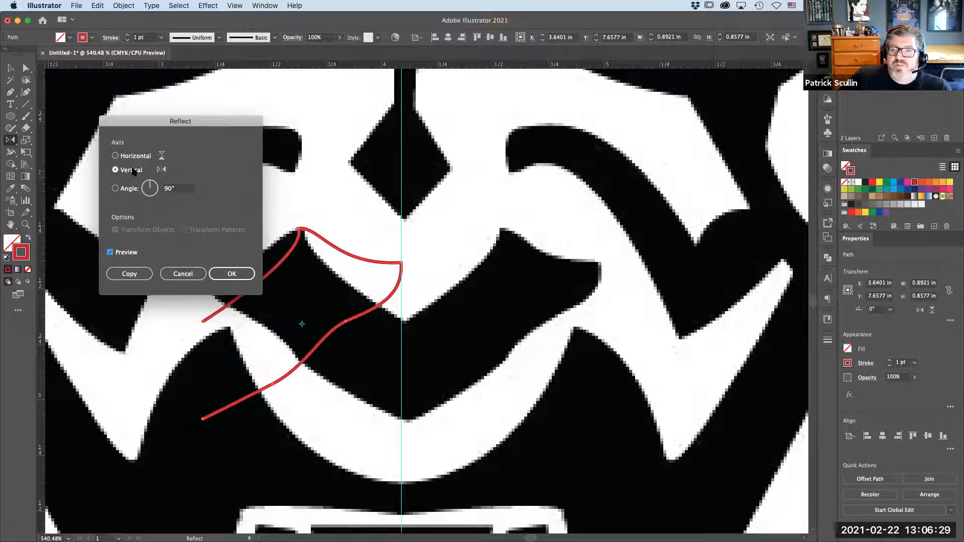
click(124, 274)
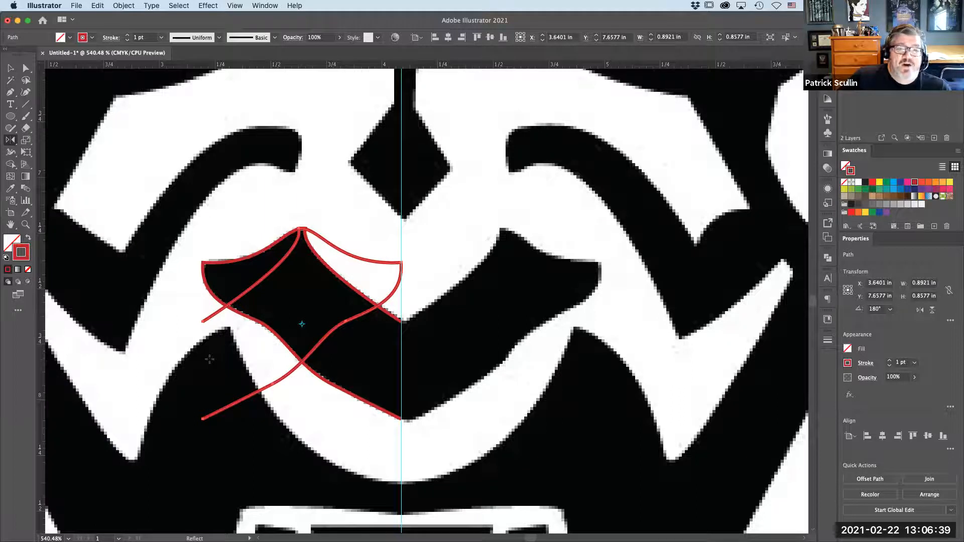
Move the reflected copy to the other side of the centre guide and line up both halves' end points on it
click(10, 70)
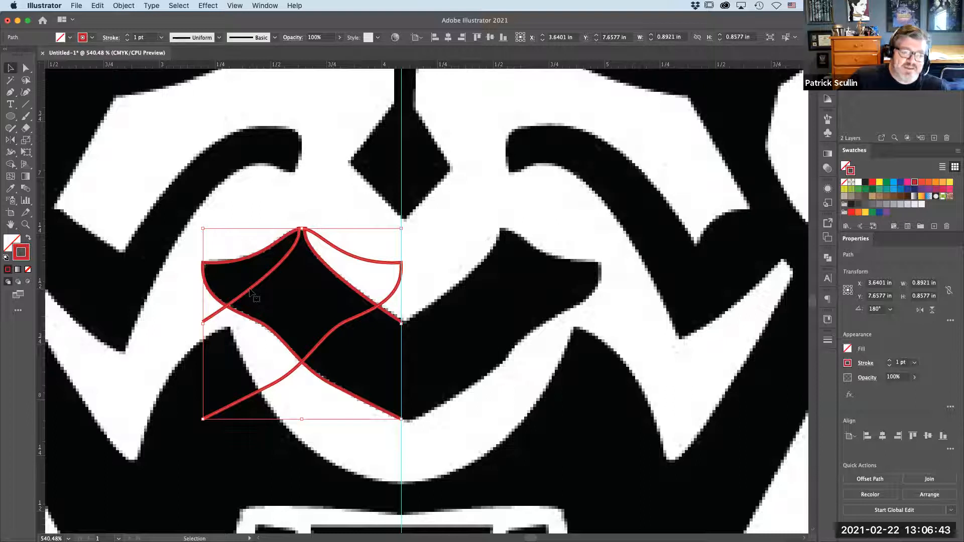
drag(251, 293, 449, 283)
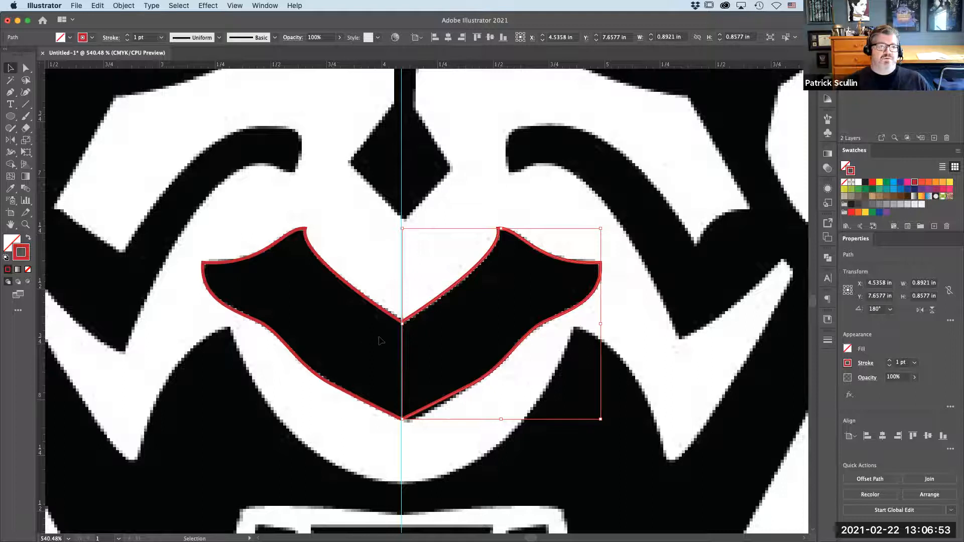
key(z)
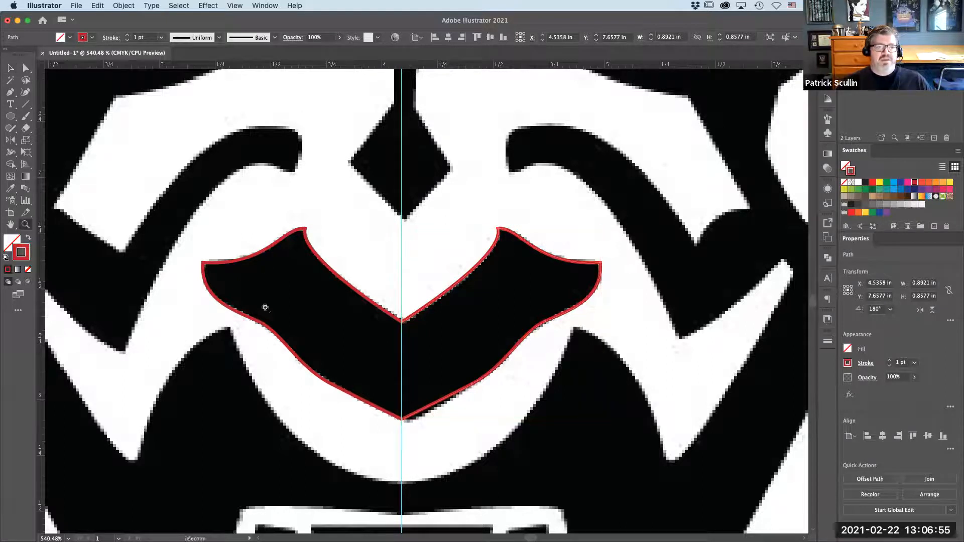
drag(367, 286, 426, 445)
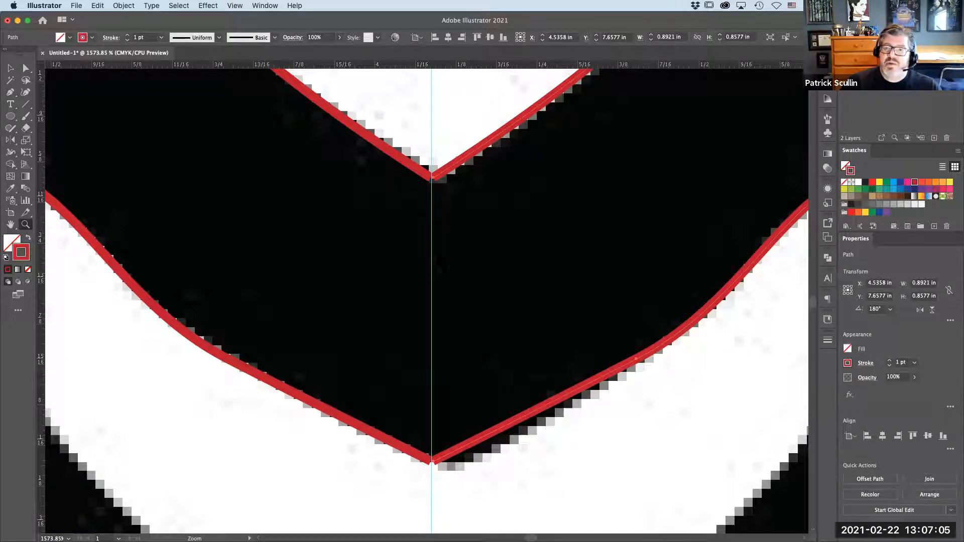
click(17, 69)
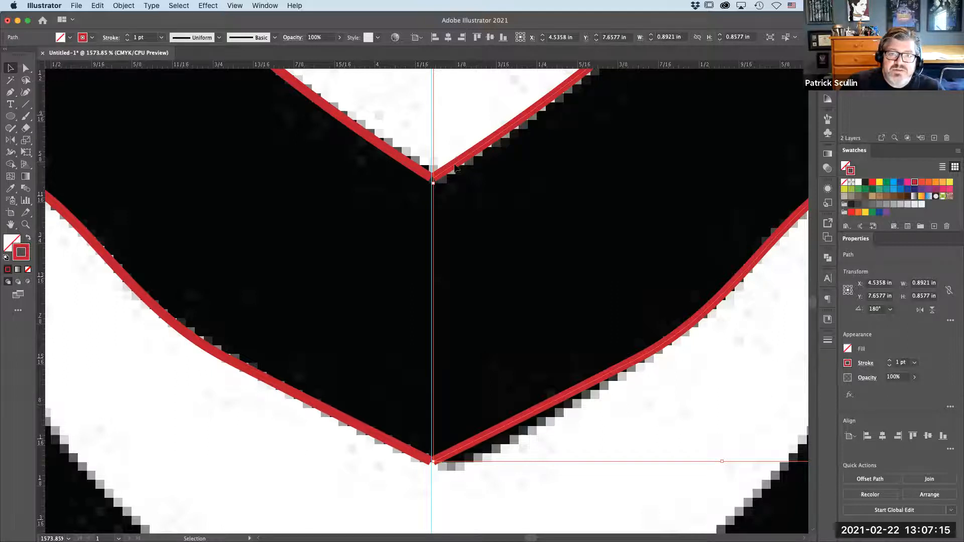
drag(456, 168, 403, 164)
click(401, 159)
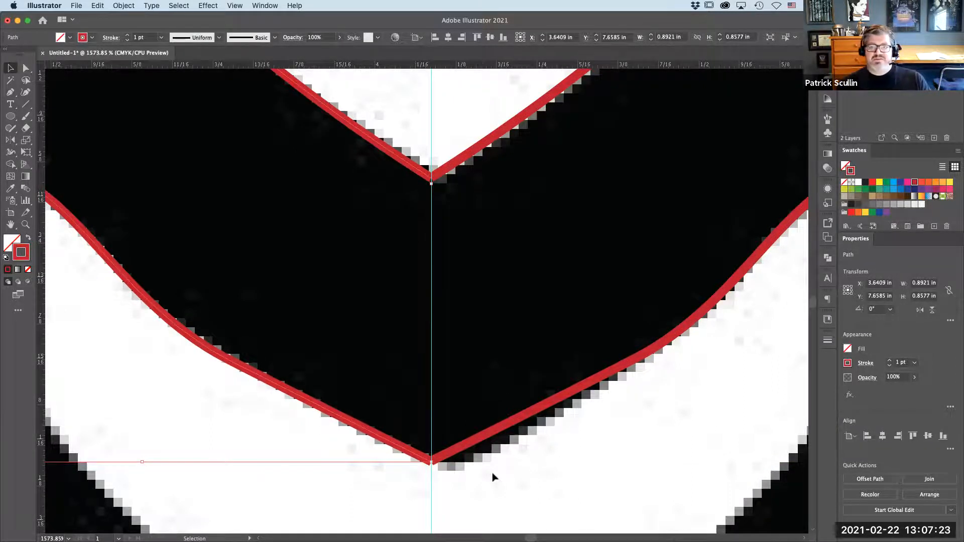
click(492, 477)
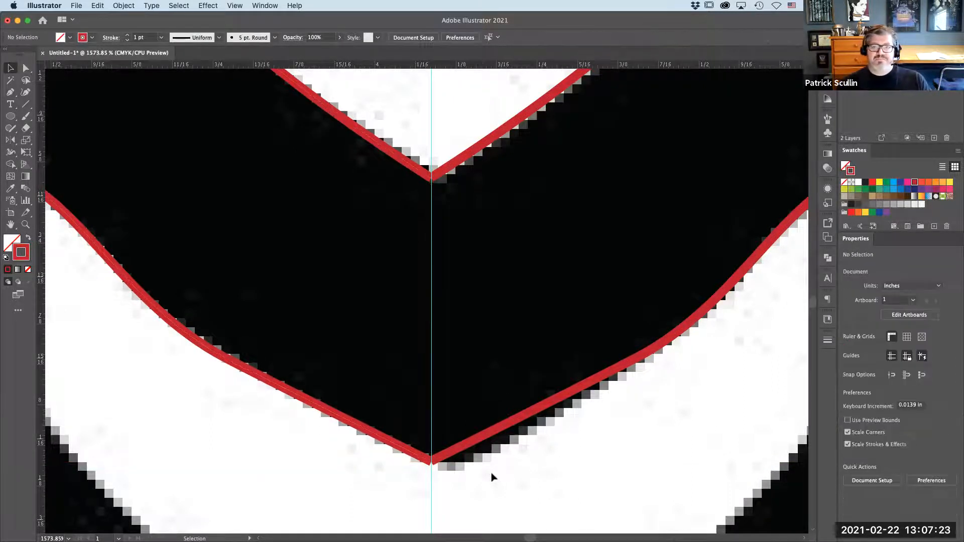
Join the two mouth halves at their upper and lower end points on the guide with the Join tool
click(11, 130)
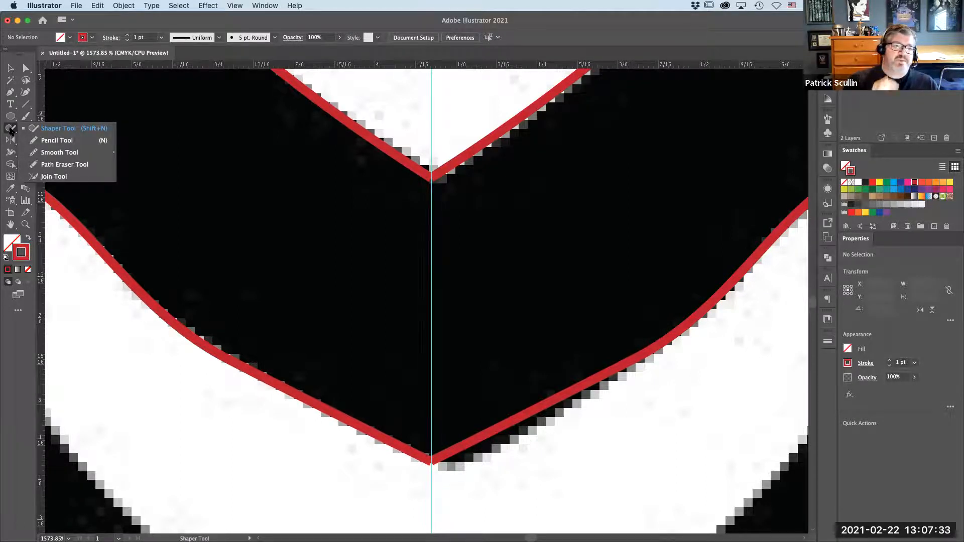
click(64, 178)
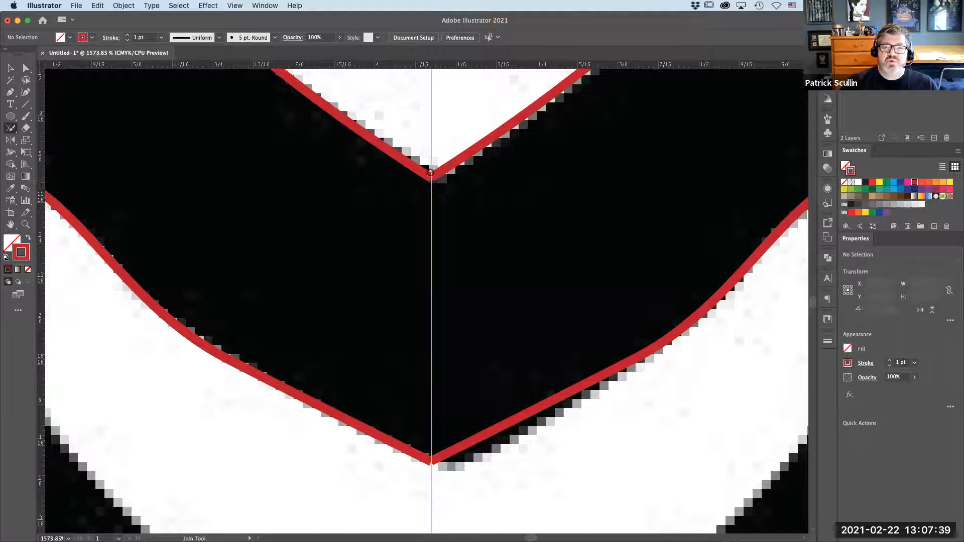
mouse_move(432, 176)
mouse_down()
mouse_move(426, 162)
mouse_move(430, 173)
mouse_up()
mouse_move(423, 454)
mouse_down()
mouse_move(428, 464)
mouse_move(435, 459)
mouse_move(422, 452)
mouse_move(437, 451)
mouse_move(416, 474)
mouse_up()
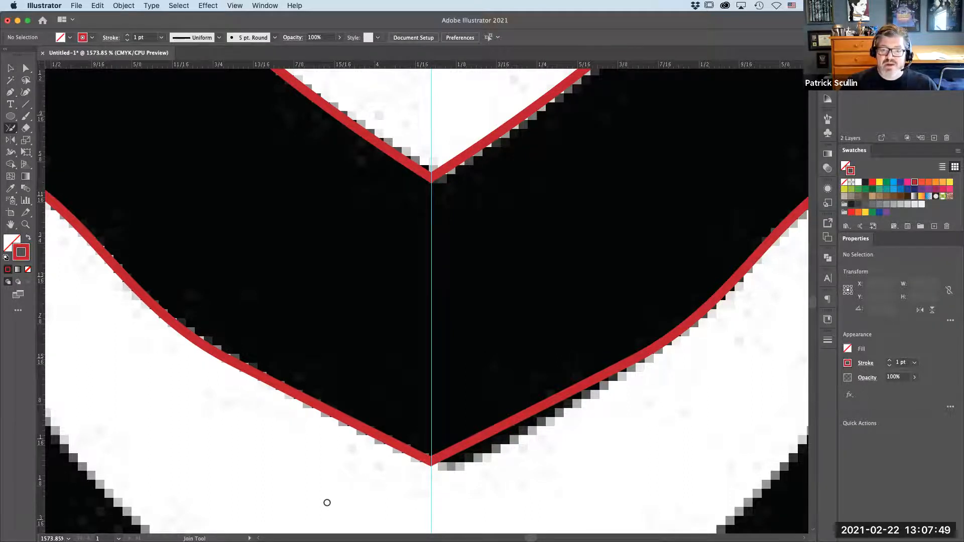
Test that the mouth outline moves as one path by shifting it slightly, and undo the move
key(v)
drag(262, 381, 216, 397)
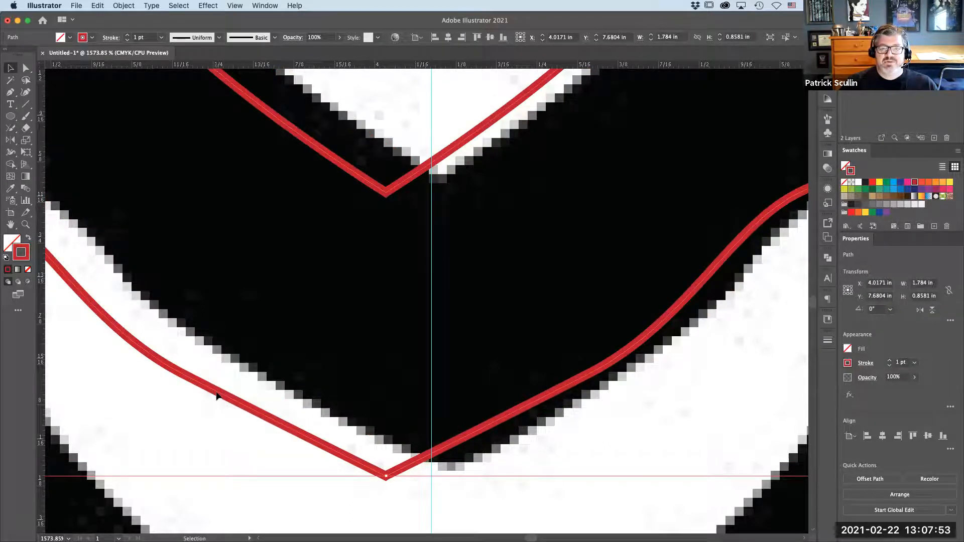
key(super+z)
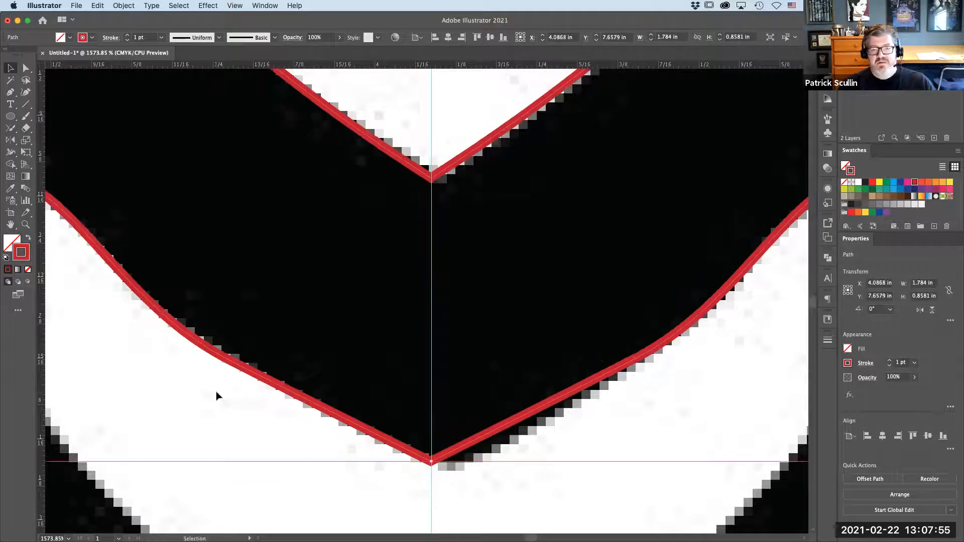
Swap the joined mouth shape's fill and stroke so it has a red fill and no stroke
key(a)
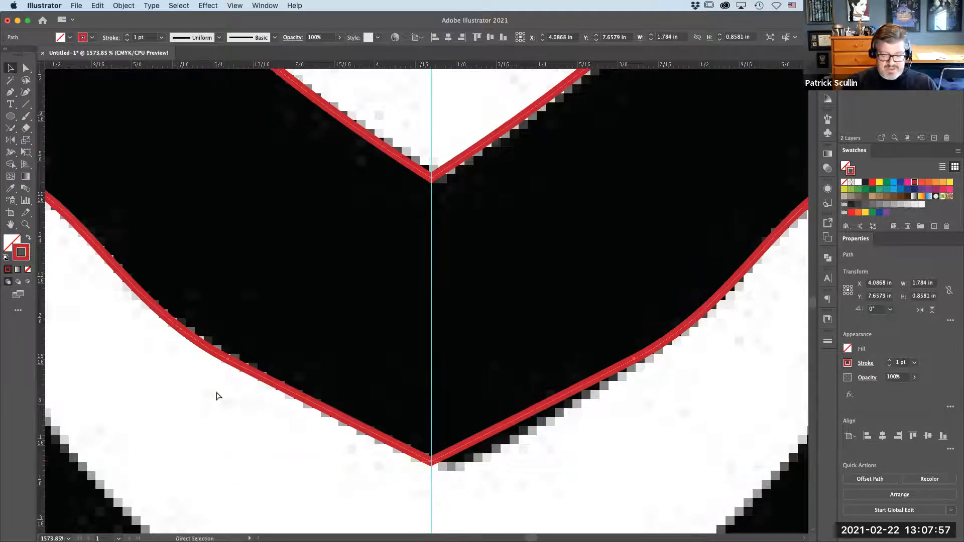
key(super+minus)
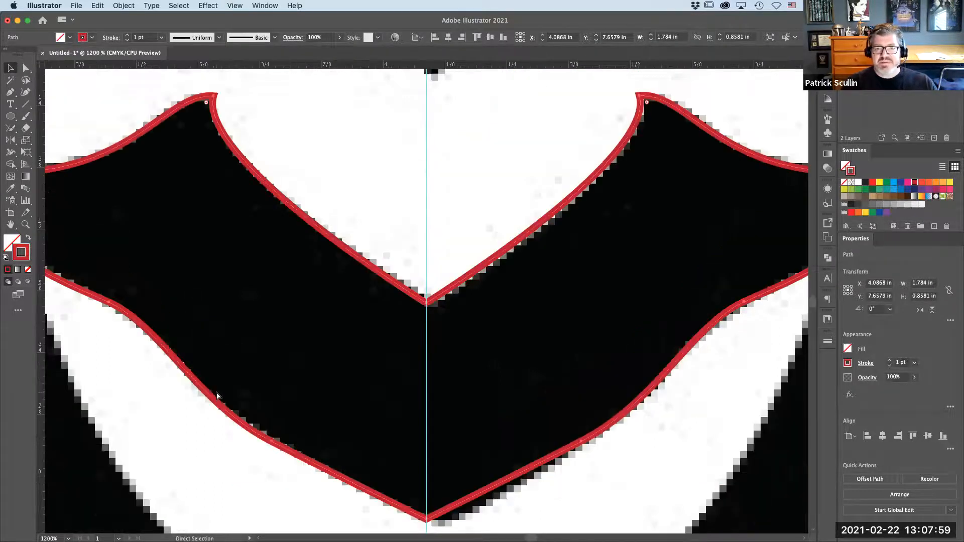
key(super+minus)
key(super+minus)
key(v)
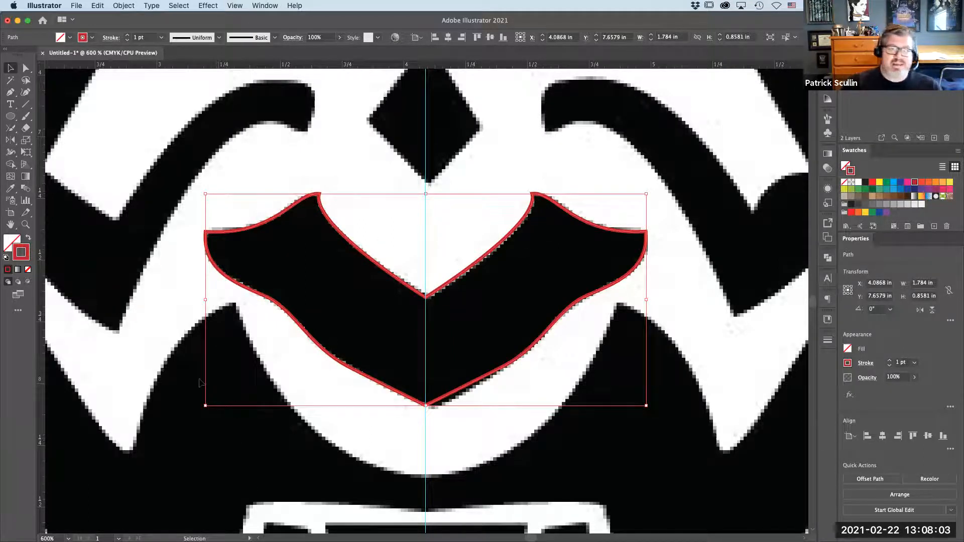
click(27, 241)
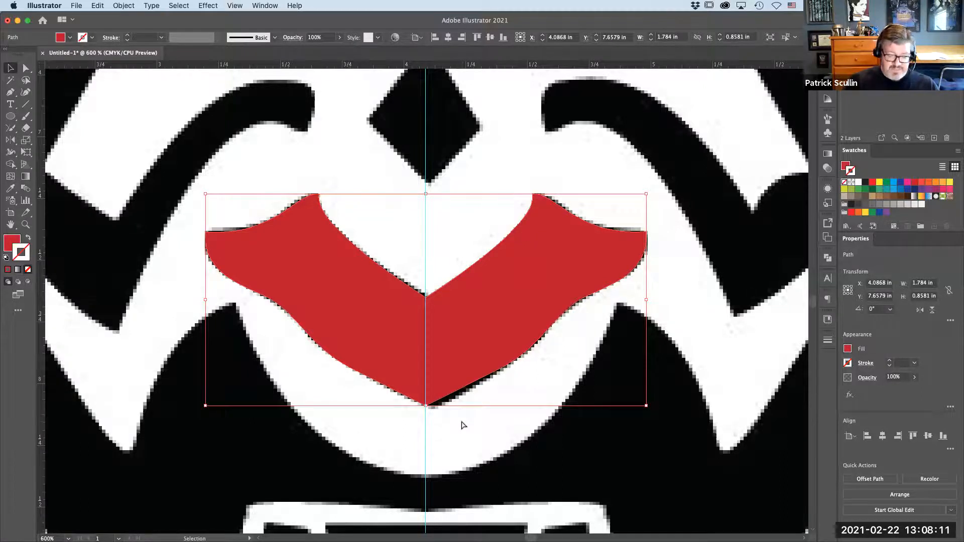
Draw a narrow red rectangle about 0.12 by 3.82 in over the vertical nose line, from the forehead spike to the lowest diamond
key(super+minus)
key(super+minus)
drag(377, 257, 385, 502)
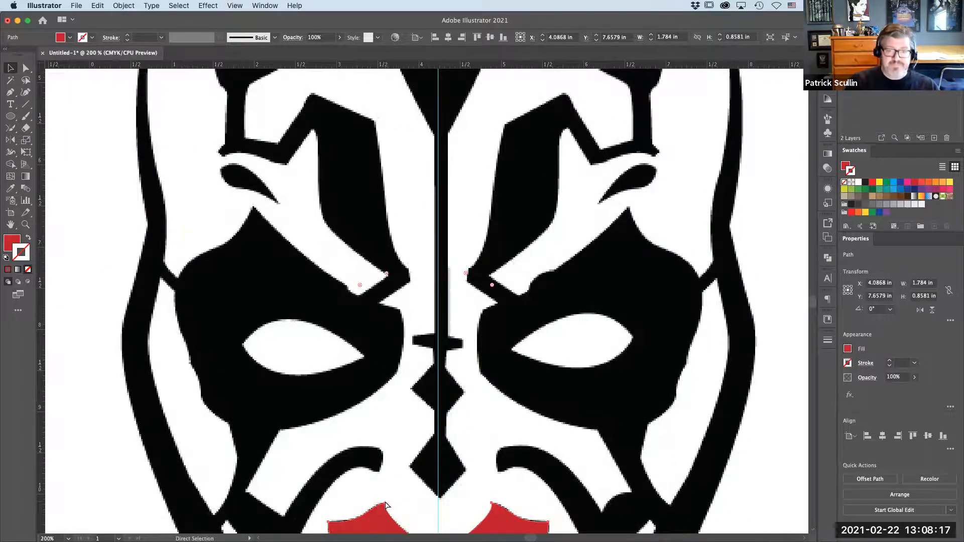
key(super+minus)
drag(347, 323, 329, 319)
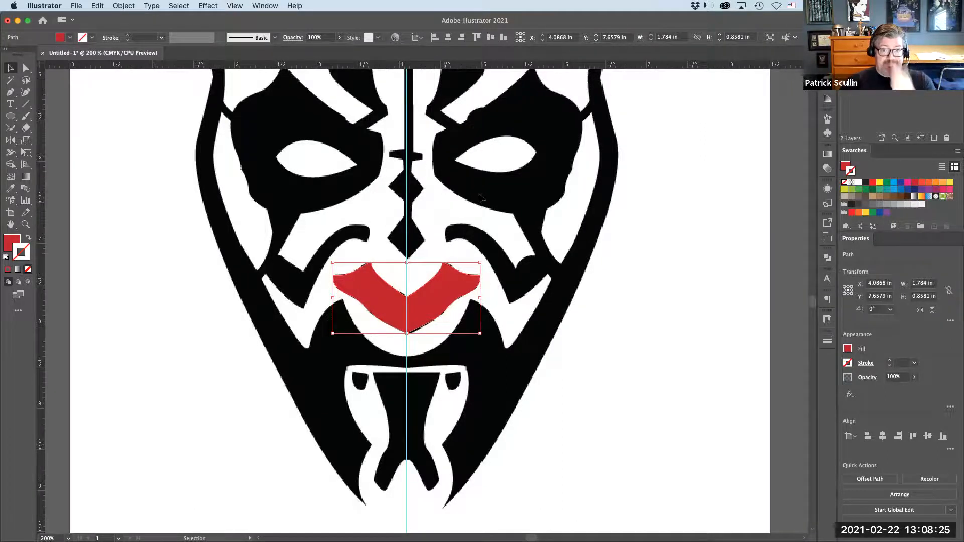
drag(430, 330, 443, 425)
scroll(443, 426, up, 5)
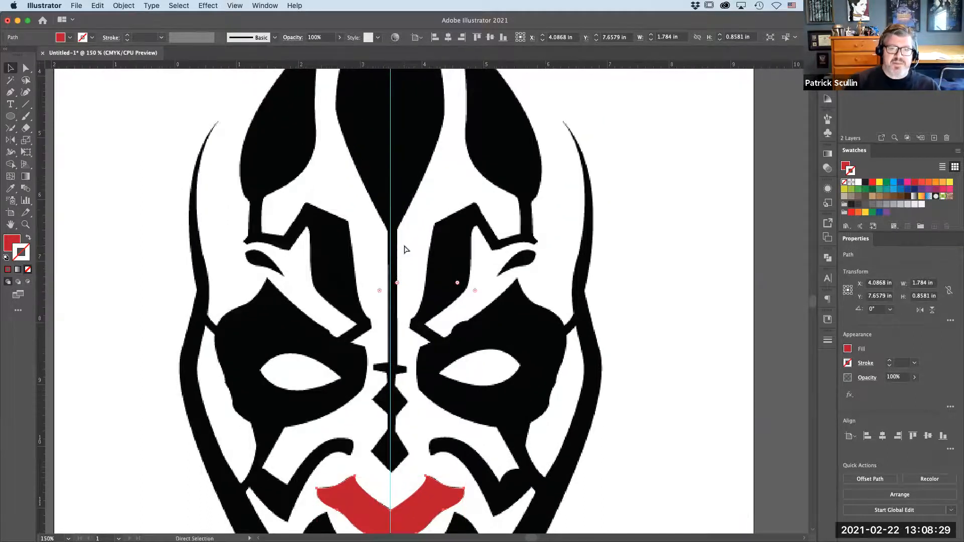
key(super+minus)
drag(437, 254, 426, 425)
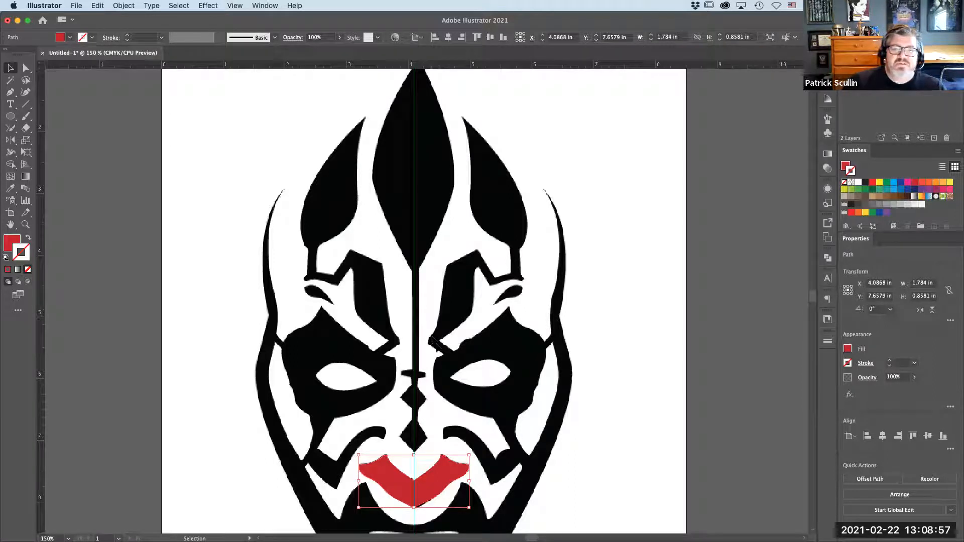
click(11, 116)
click(11, 116)
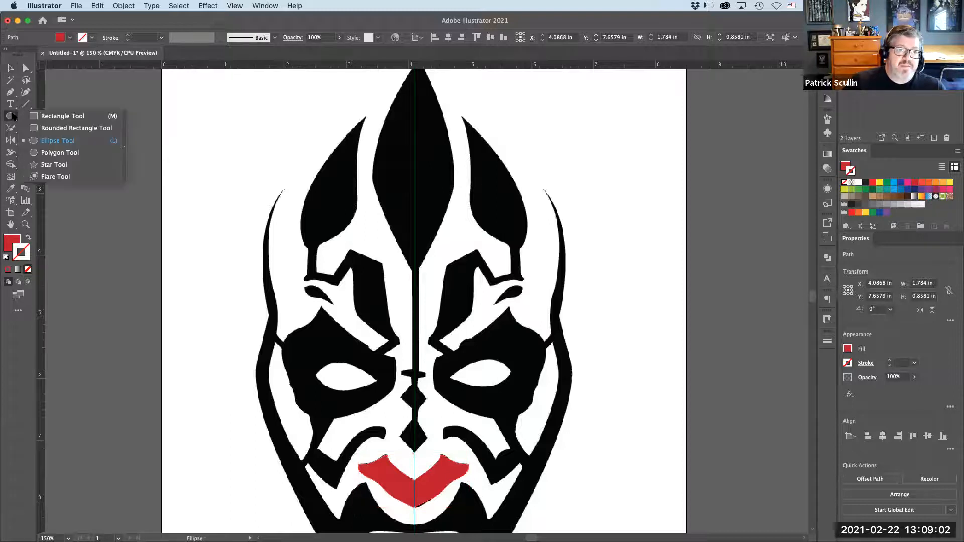
click(37, 116)
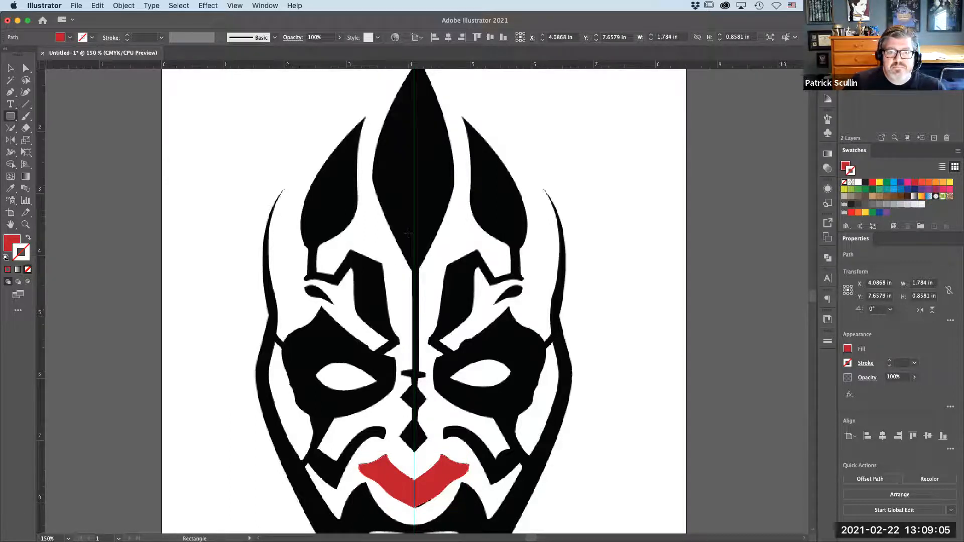
drag(410, 206, 416, 442)
Draw a red square about 0.27 in wide beside the upper nose diamond with the Rectangle tool
click(26, 224)
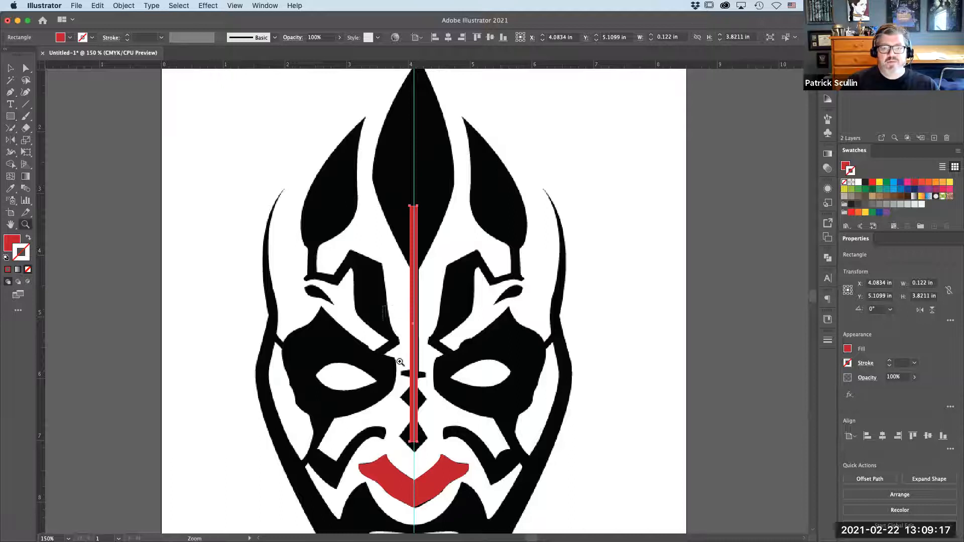
drag(439, 446, 482, 469)
key(v)
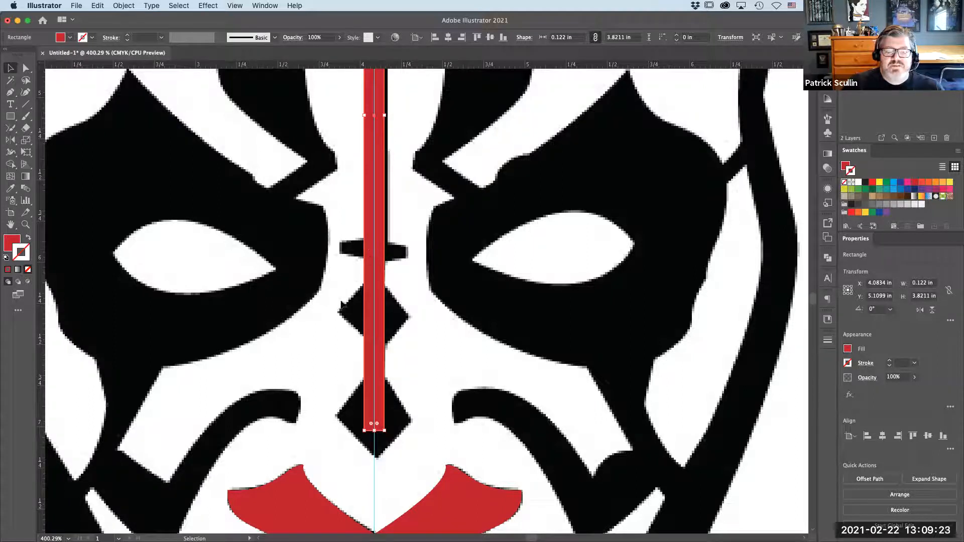
click(10, 116)
drag(303, 295, 337, 340)
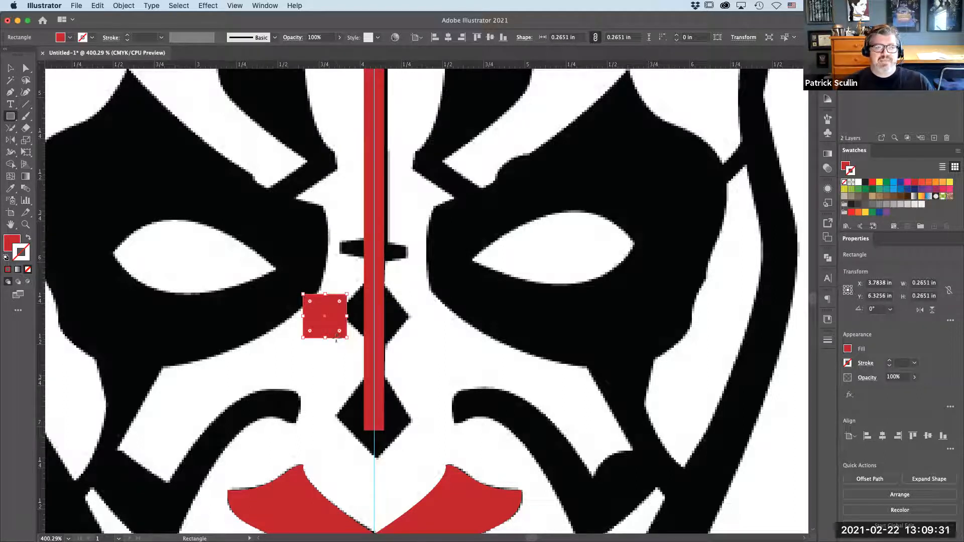
Rotate the red square 45 degrees, centre it over the upper nose diamond and enlarge it to about 0.46 in across
click(10, 68)
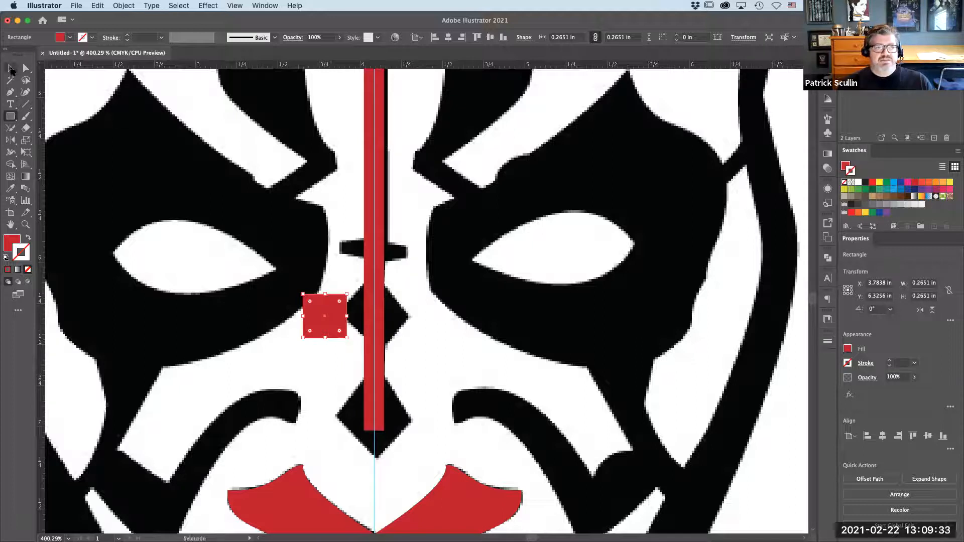
drag(348, 289, 356, 313)
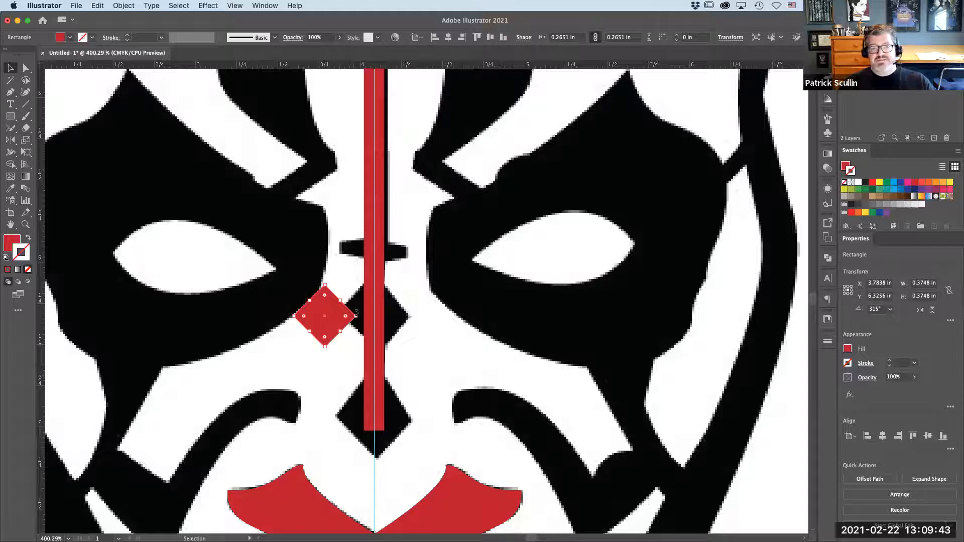
drag(338, 309, 384, 319)
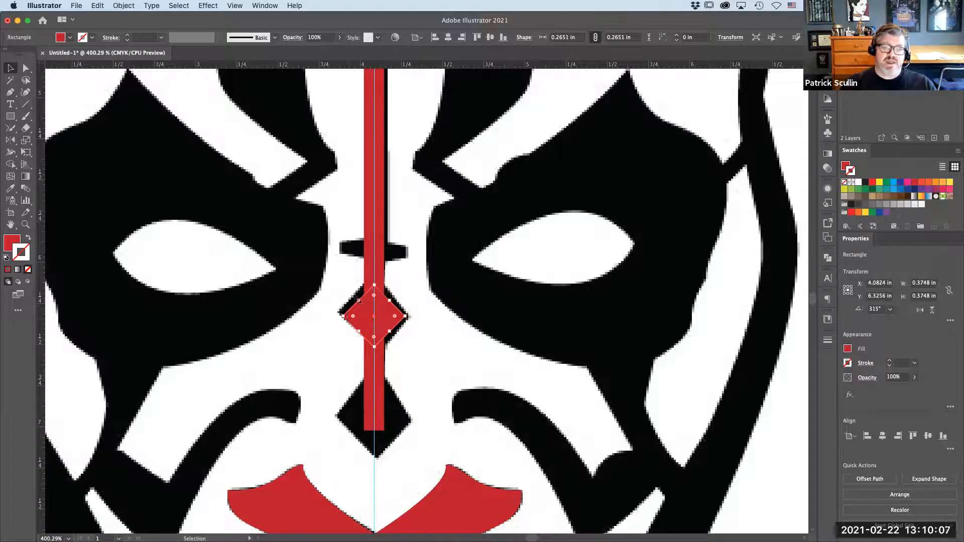
drag(341, 316, 336, 316)
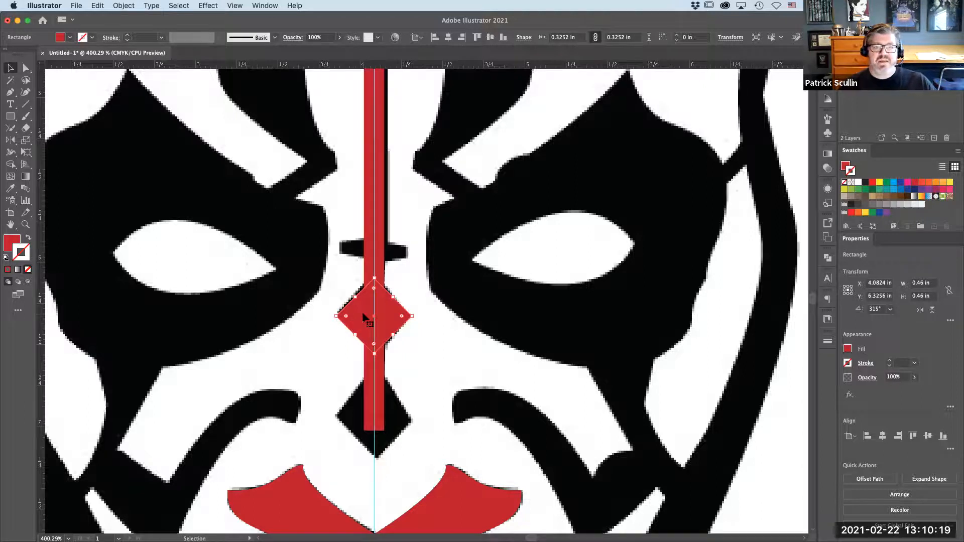
Duplicate the red diamond over the lower nose diamond, enlarge the copy to about 0.50 in across and nudge it up to fit
drag(362, 314, 369, 420)
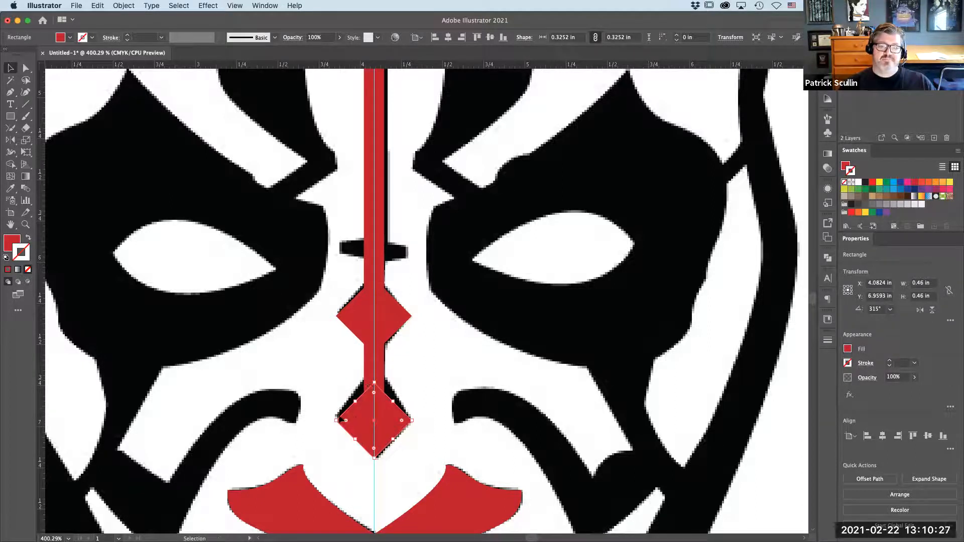
drag(336, 420, 331, 421)
key(Up)
key(Up)
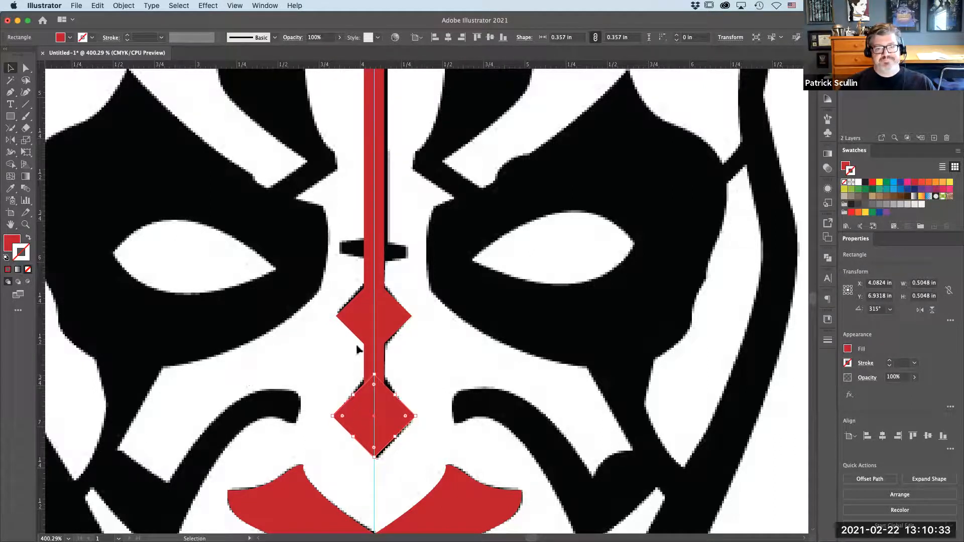
Draw a red rectangle about 0.40 by 0.09 in over the small crossbar above the upper nose diamond
click(10, 116)
drag(340, 241, 359, 251)
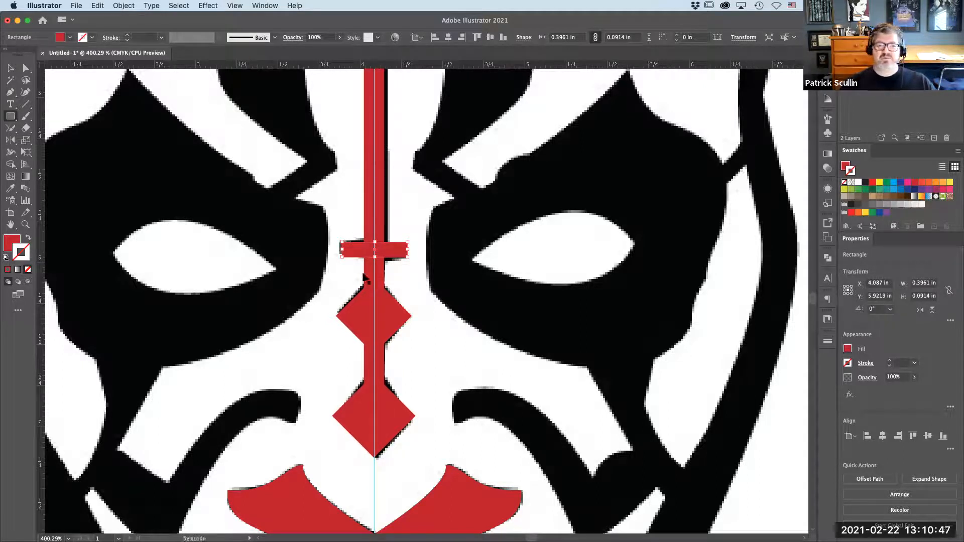
Shift the crossbar and both red diamonds sideways off the nose line's centre
drag(357, 250, 363, 249)
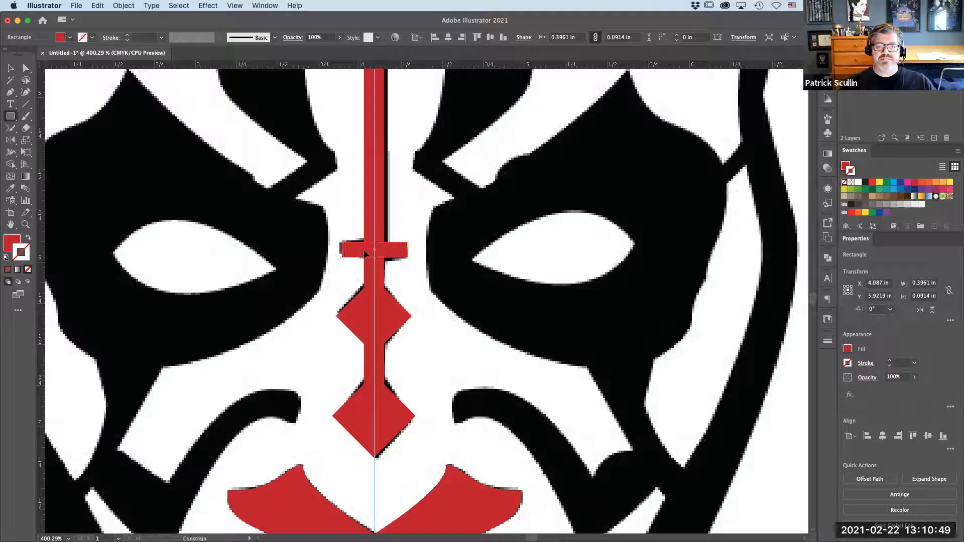
drag(357, 316, 347, 316)
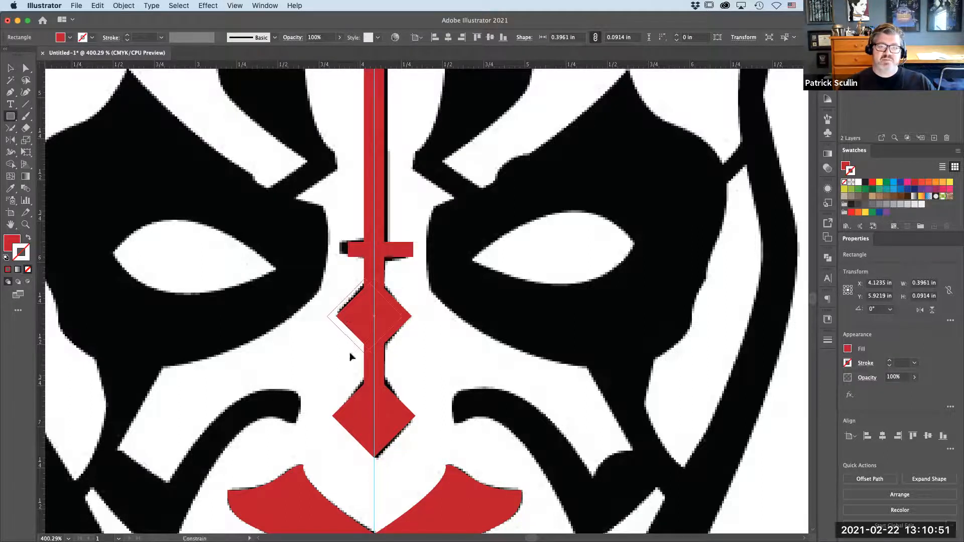
drag(400, 412, 405, 412)
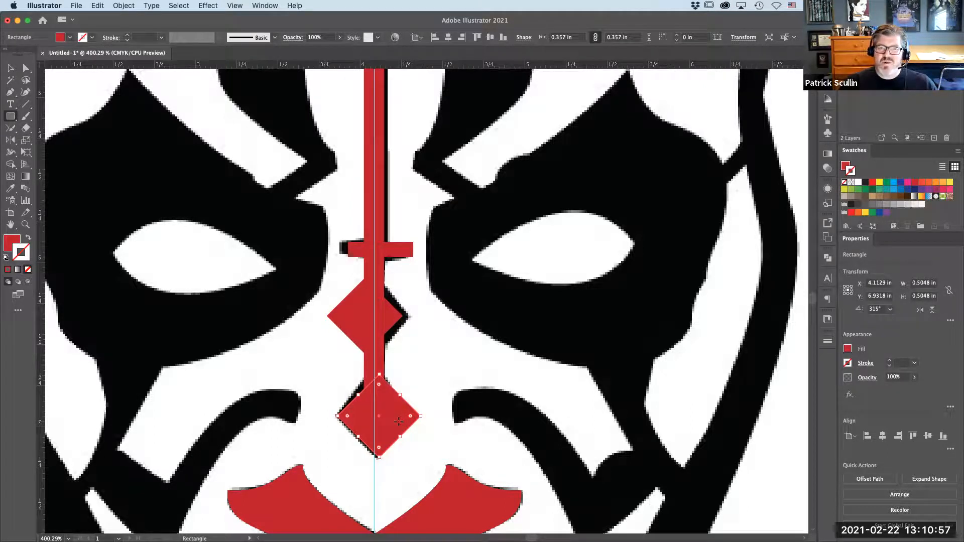
Select the nose line, crossbar and both diamonds together and align their horizontal centres
click(11, 68)
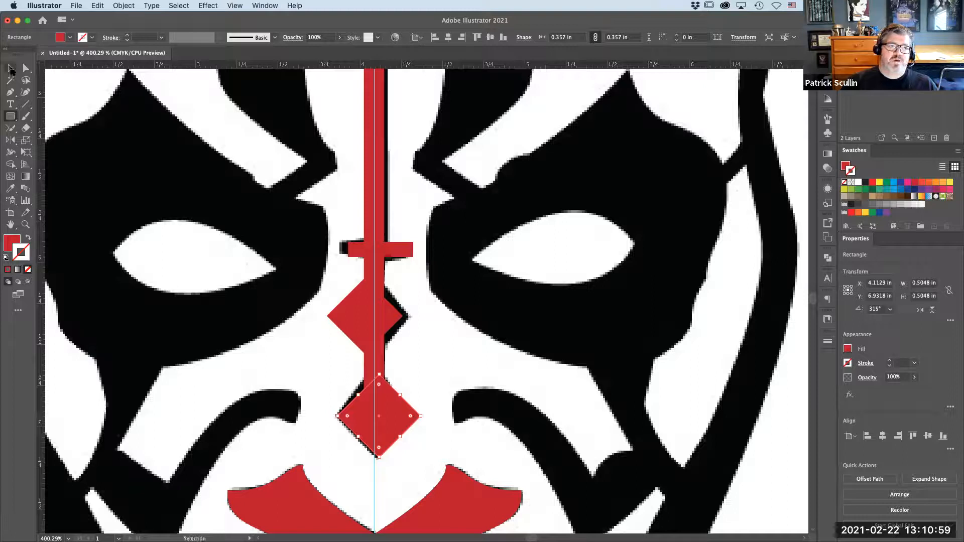
drag(335, 182, 422, 416)
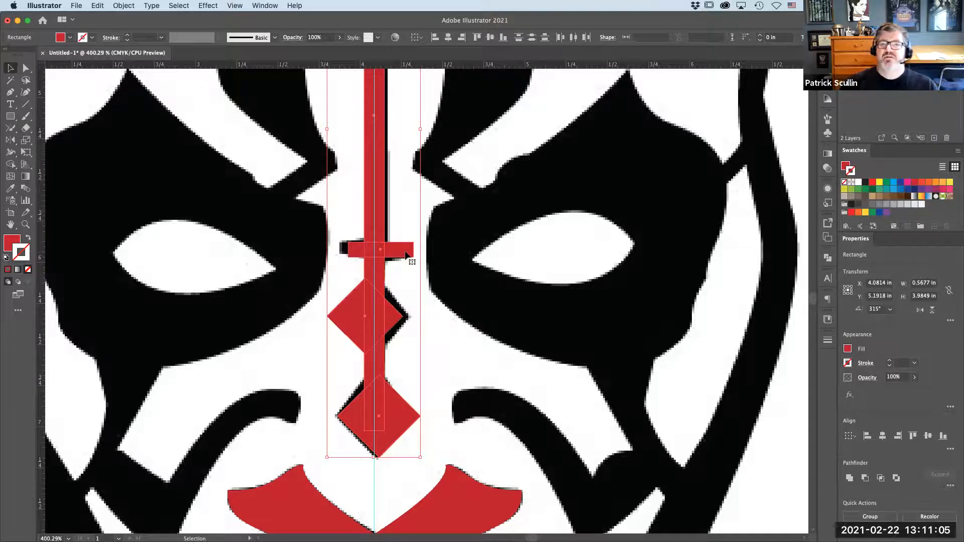
click(448, 38)
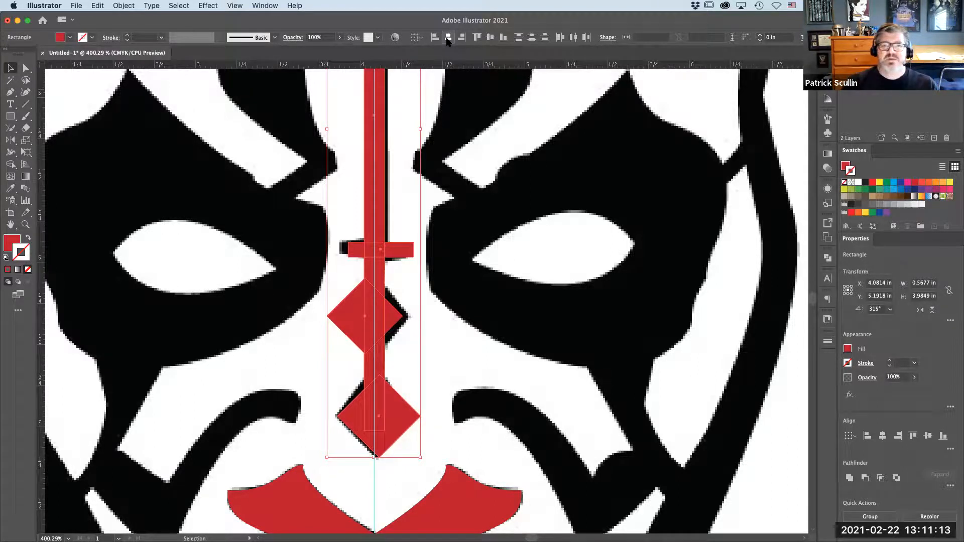
click(448, 37)
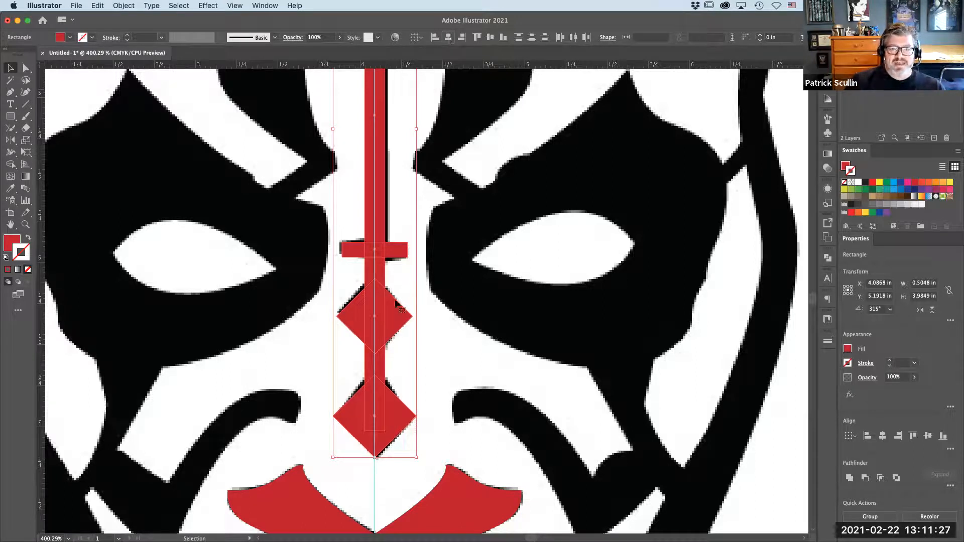
Trace the left half of the central forehead spike with the Pen tool, from its tip along the curve to its lower point on the guide
key(super+minus)
key(super+minus)
key(super+minus)
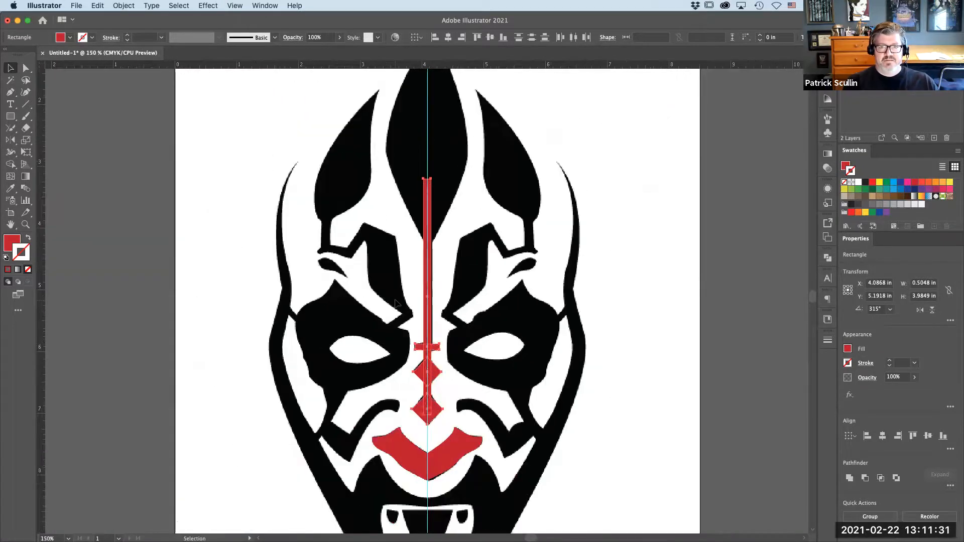
drag(459, 251, 450, 325)
key(space)
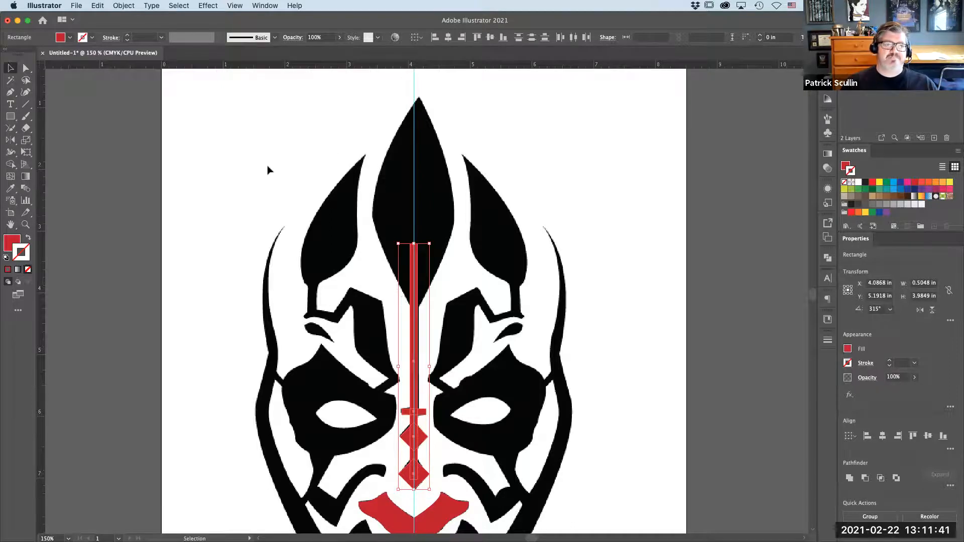
click(11, 93)
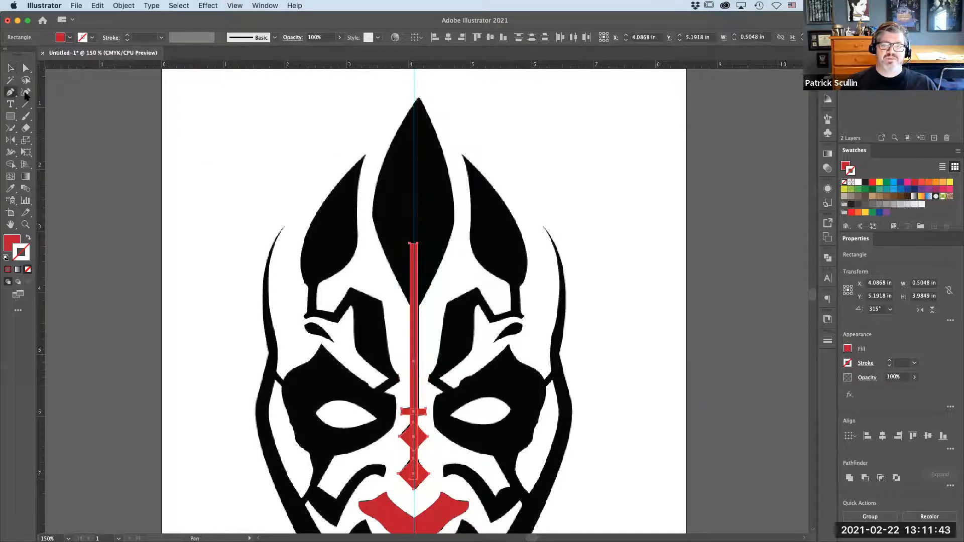
click(413, 102)
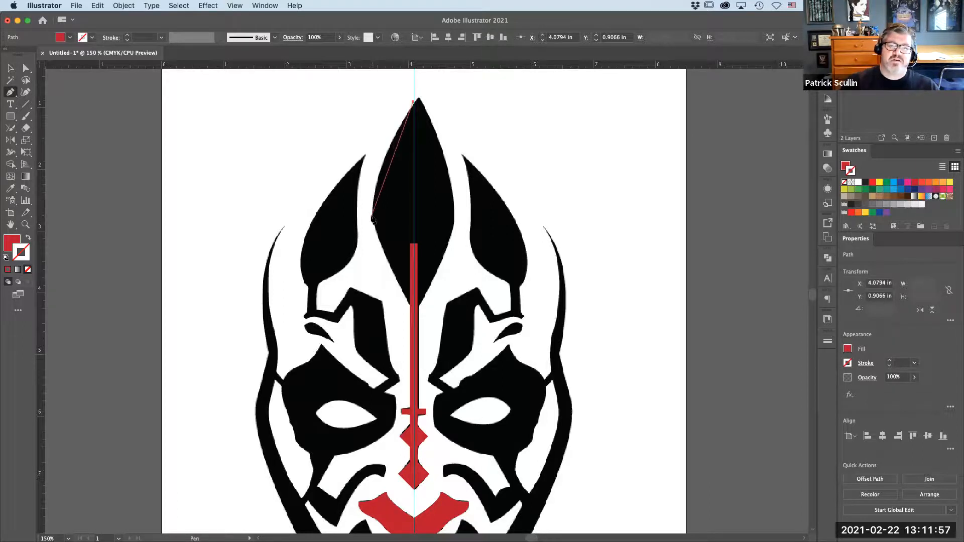
drag(373, 216, 377, 252)
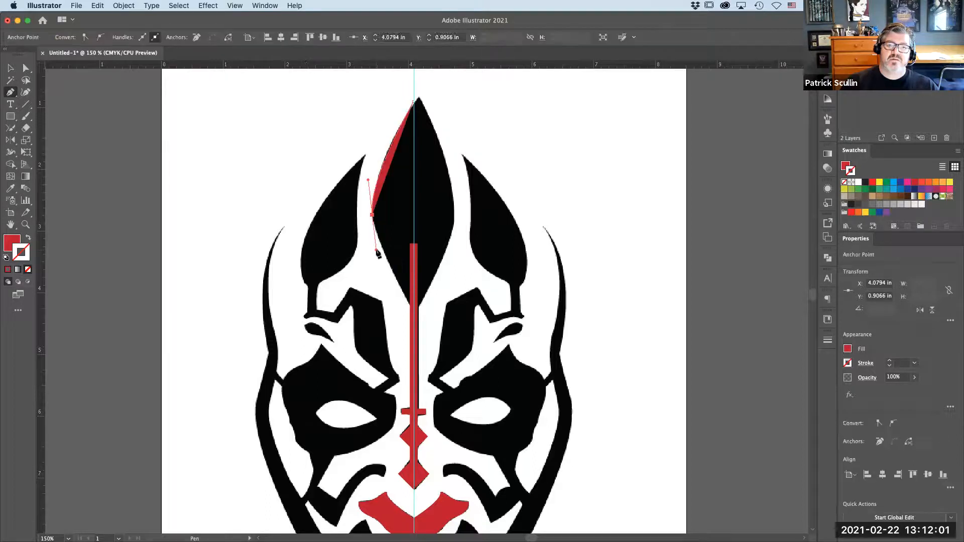
click(414, 306)
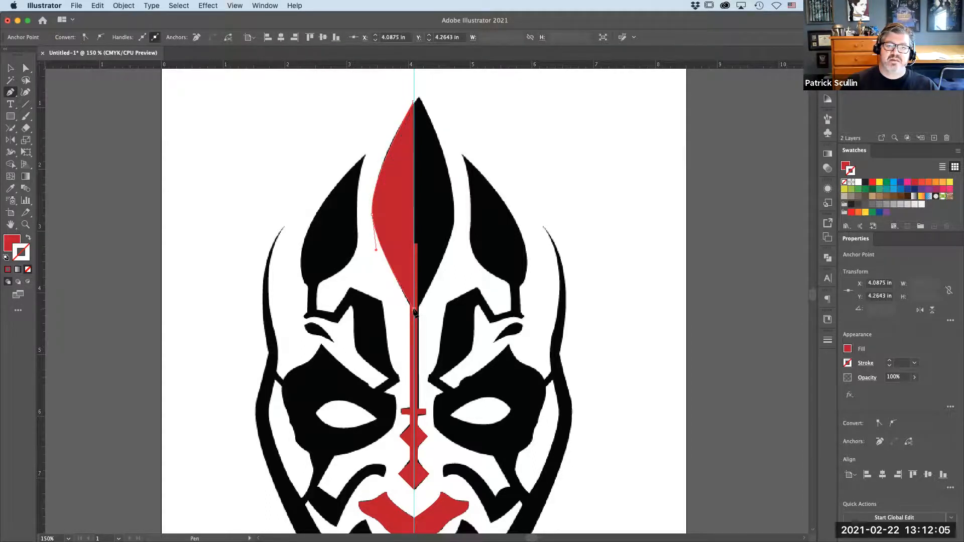
click(416, 305)
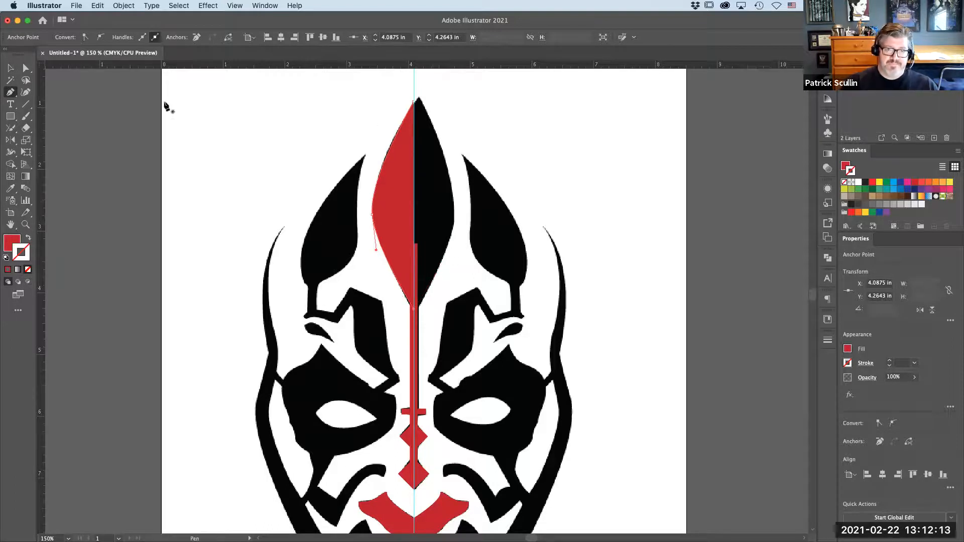
Move the top anchor point of the traced half spike onto the vertical centre guide
click(26, 225)
drag(385, 94, 444, 126)
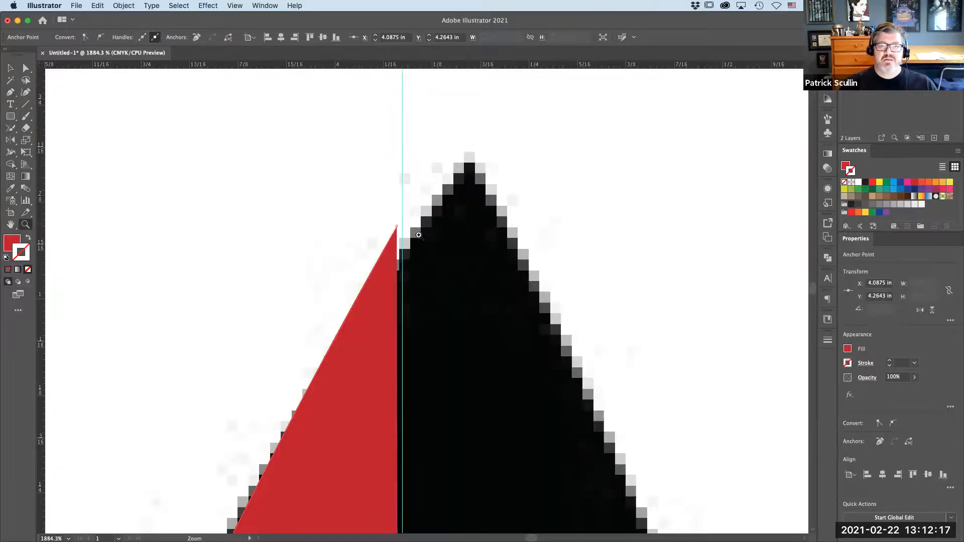
click(26, 68)
click(397, 228)
drag(402, 227, 402, 223)
key(super+minus)
key(super+minus)
key(super+minus)
key(super+minus)
key(super+minus)
key(super+minus)
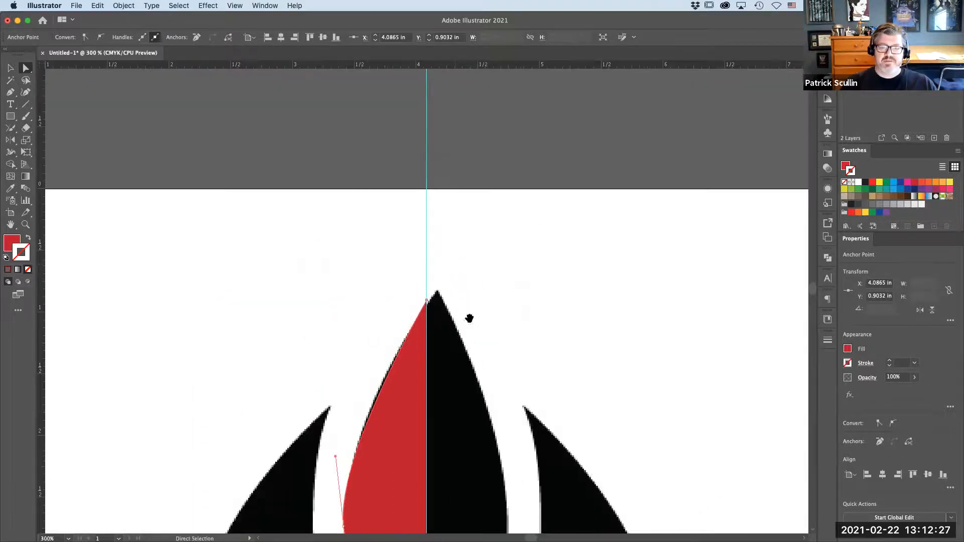
Reflect a copy of the half spike about the vertical axis and place it against the guide as the spike's right half
scroll(462, 194, down, 8)
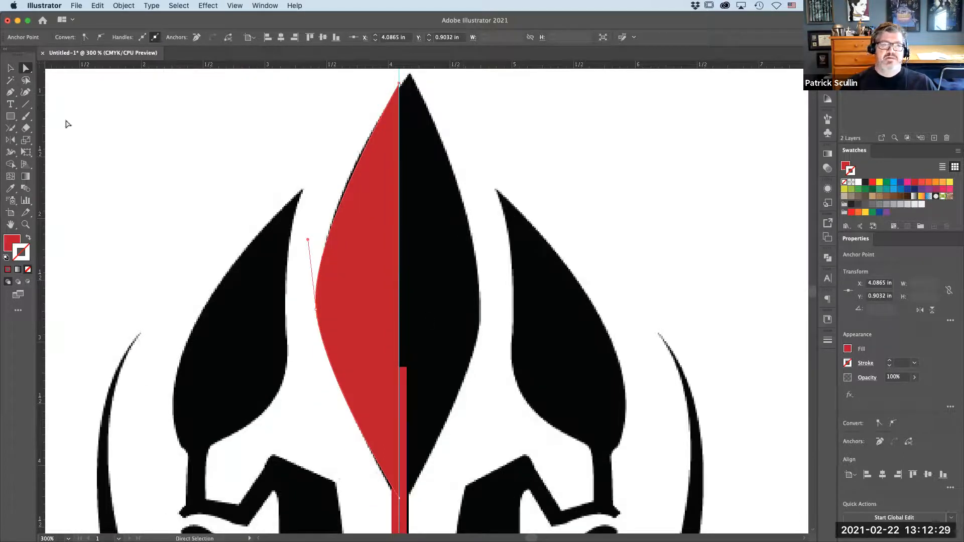
click(10, 68)
click(356, 287)
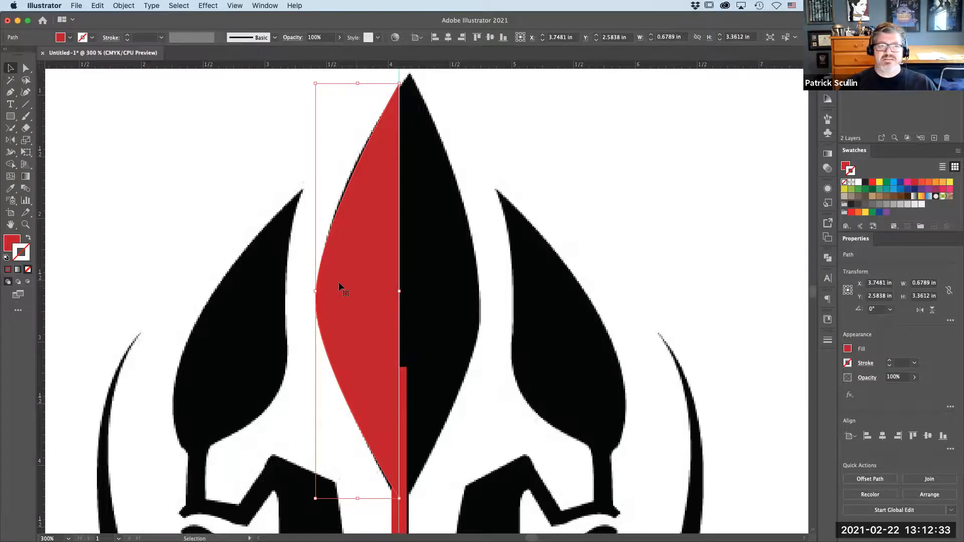
double_click(10, 141)
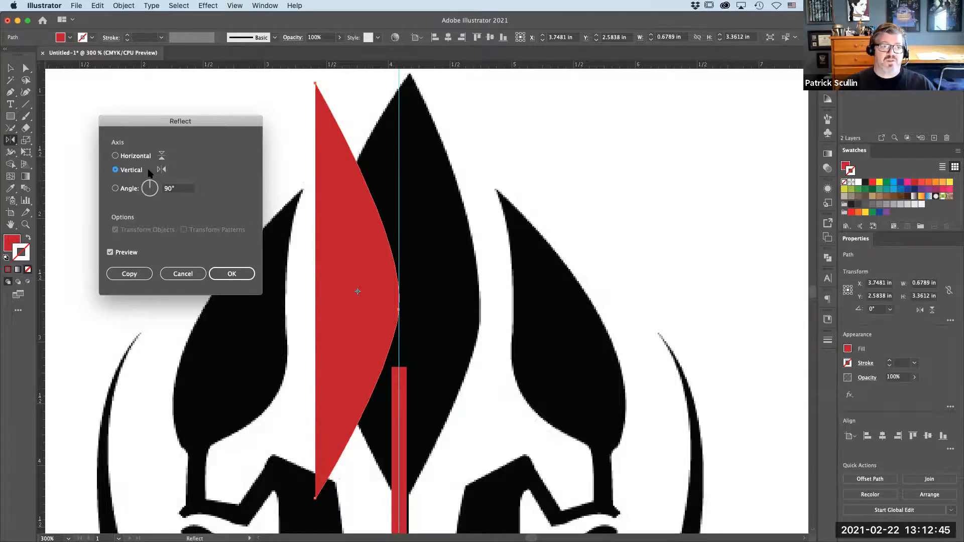
click(130, 274)
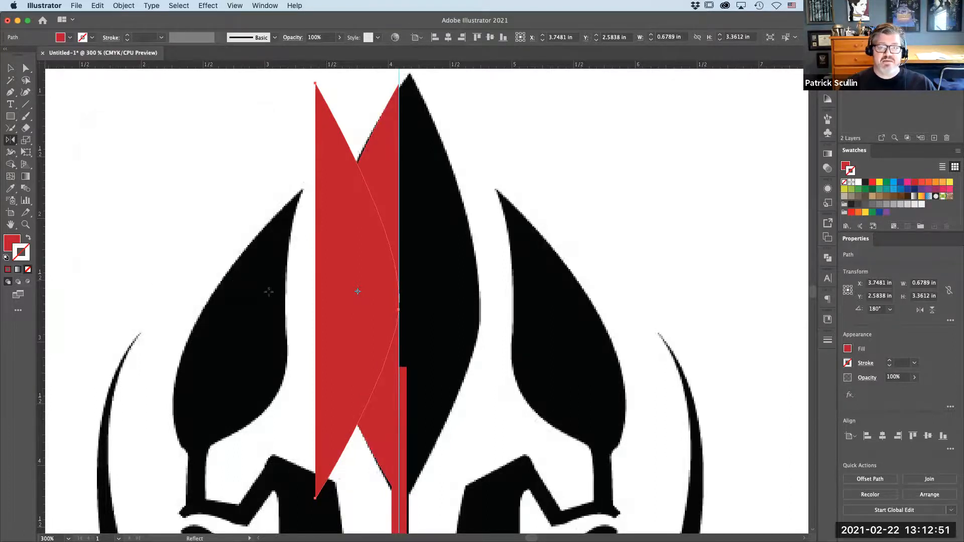
drag(342, 293, 428, 300)
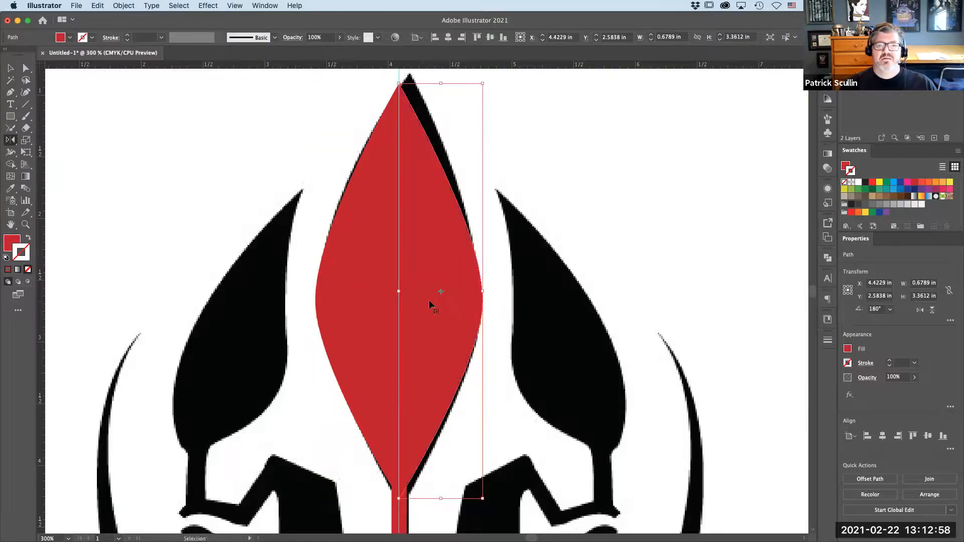
key(v)
click(485, 215)
Join the two halves of the central forehead spike at their top tip with the Join tool
drag(462, 243, 413, 301)
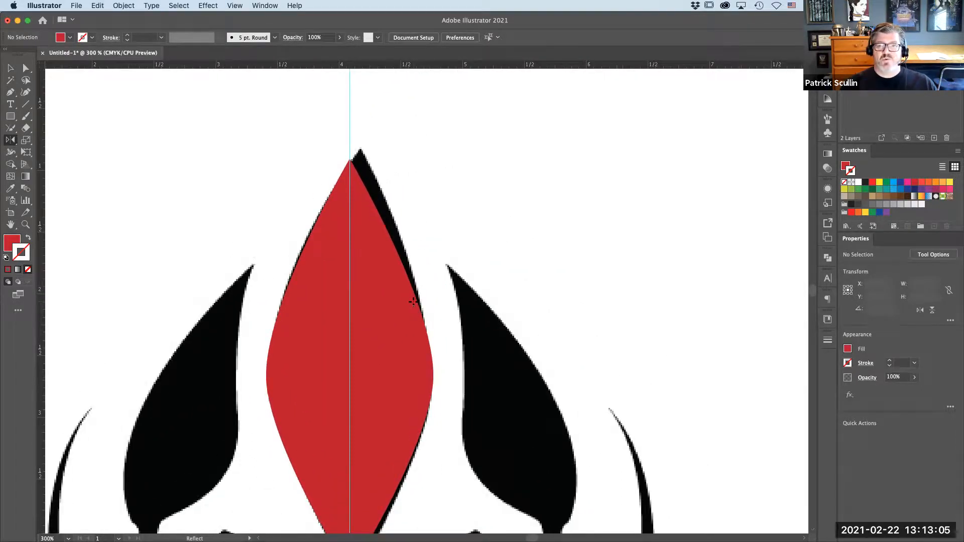
click(11, 67)
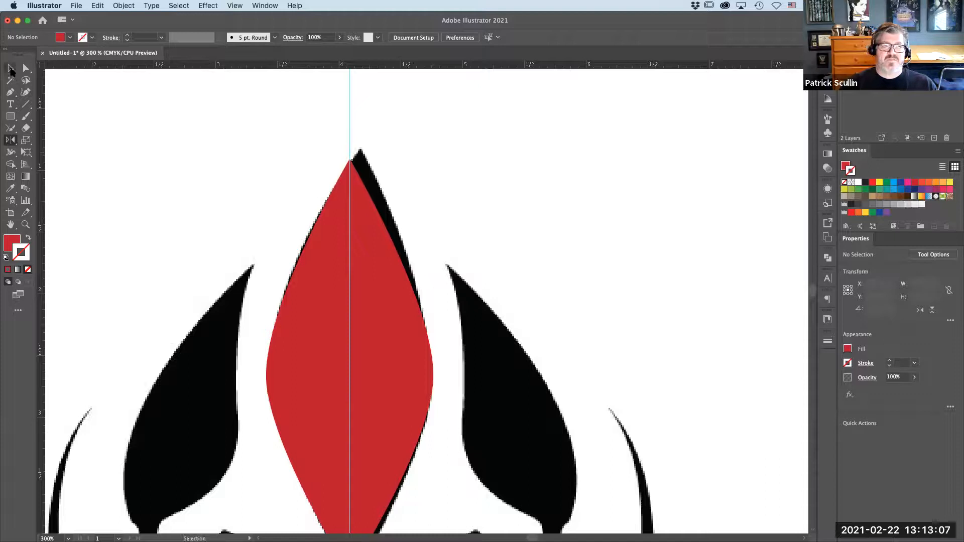
click(25, 224)
drag(363, 178, 379, 194)
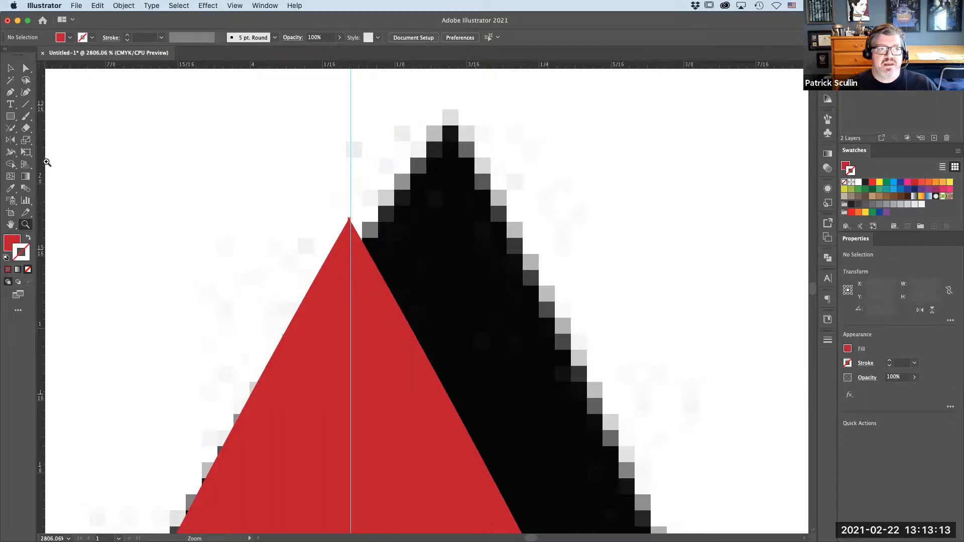
click(10, 128)
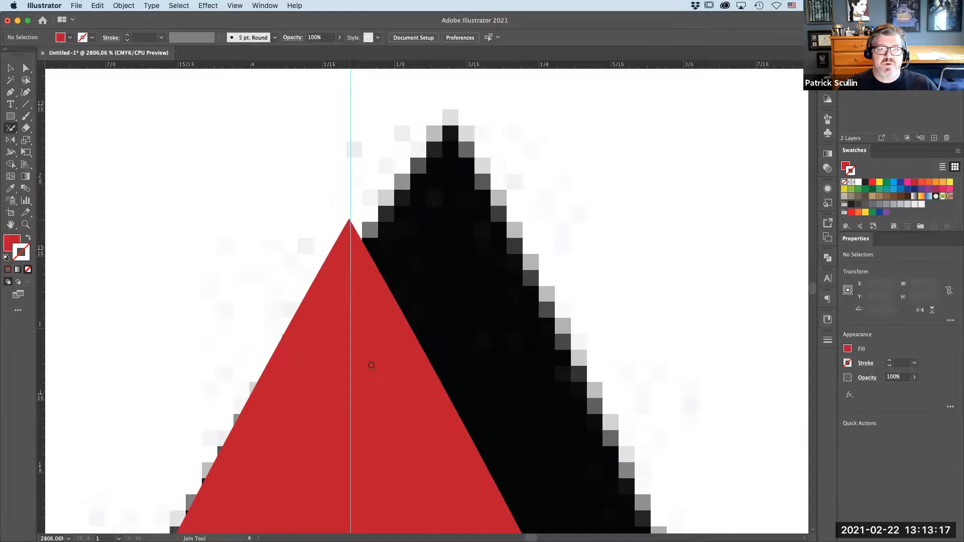
Hide the vertical nose line rectangle that covers the forehead spike's lower point
scroll(371, 365, down, 10)
key(super+minus)
key(super+minus)
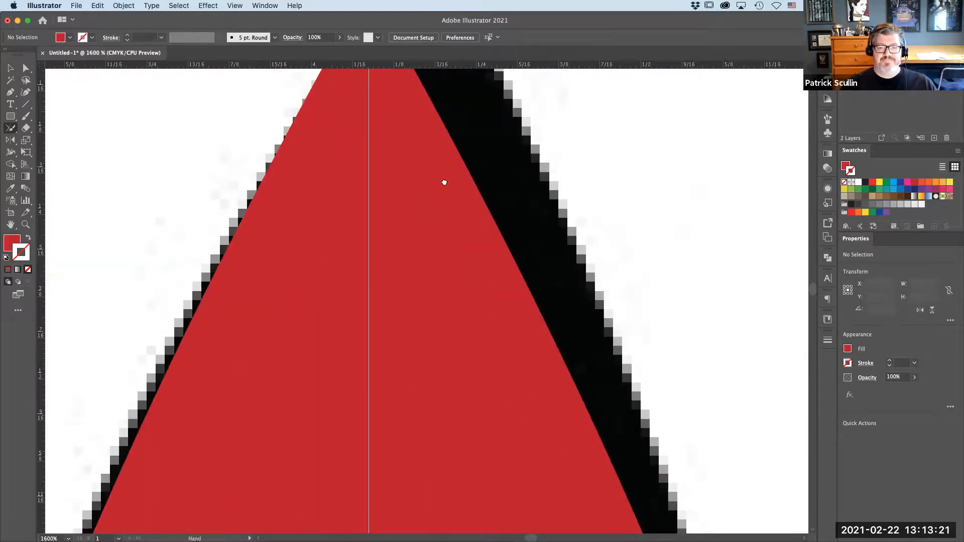
scroll(444, 182, down, 8)
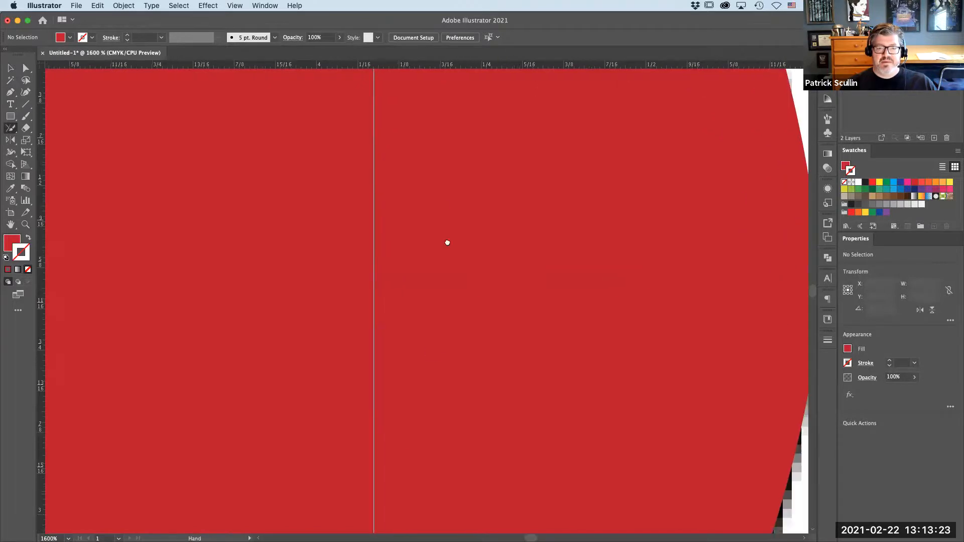
scroll(448, 243, down, 10)
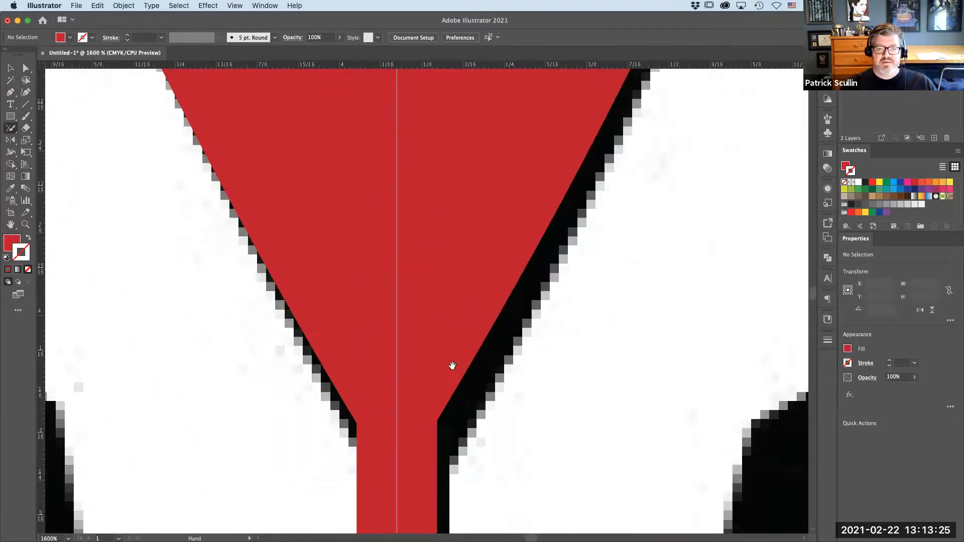
scroll(452, 365, down, 3)
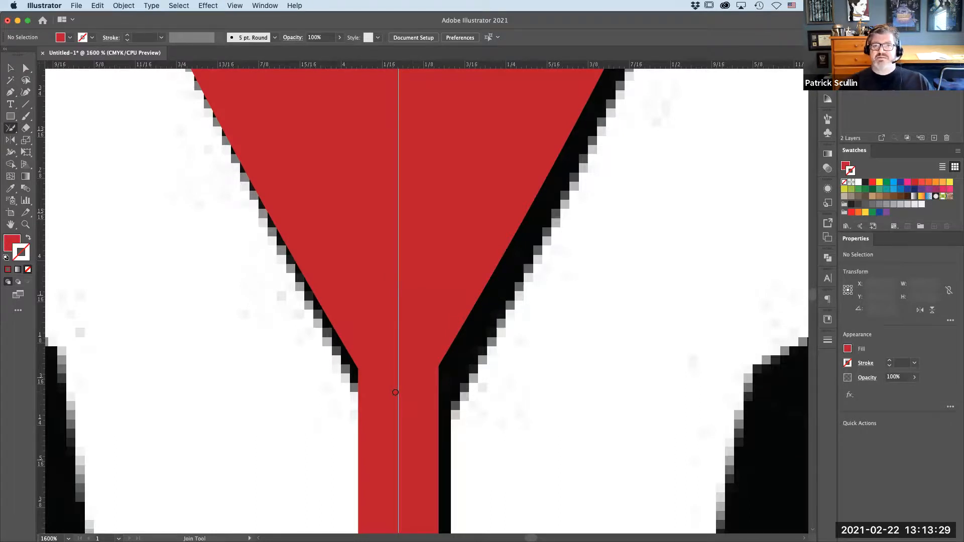
click(10, 68)
click(377, 439)
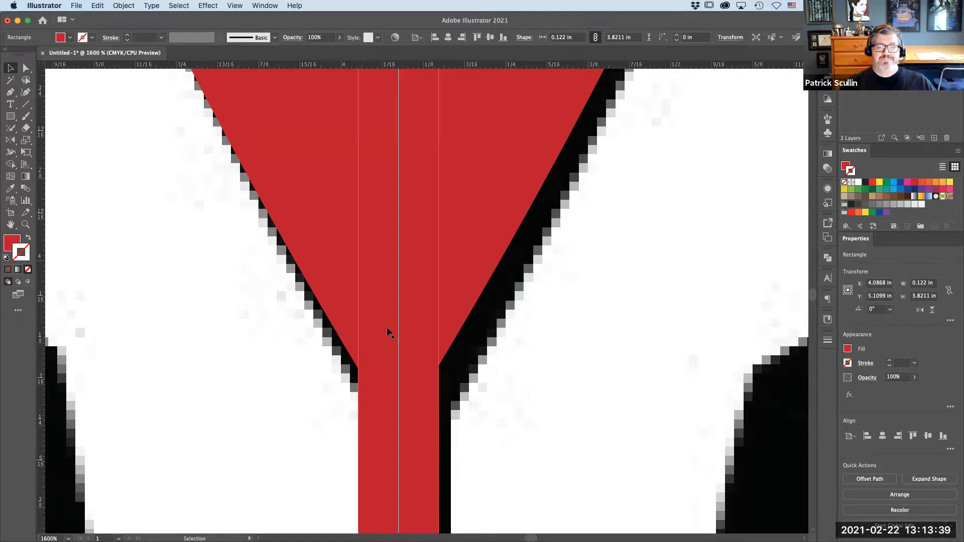
click(123, 6)
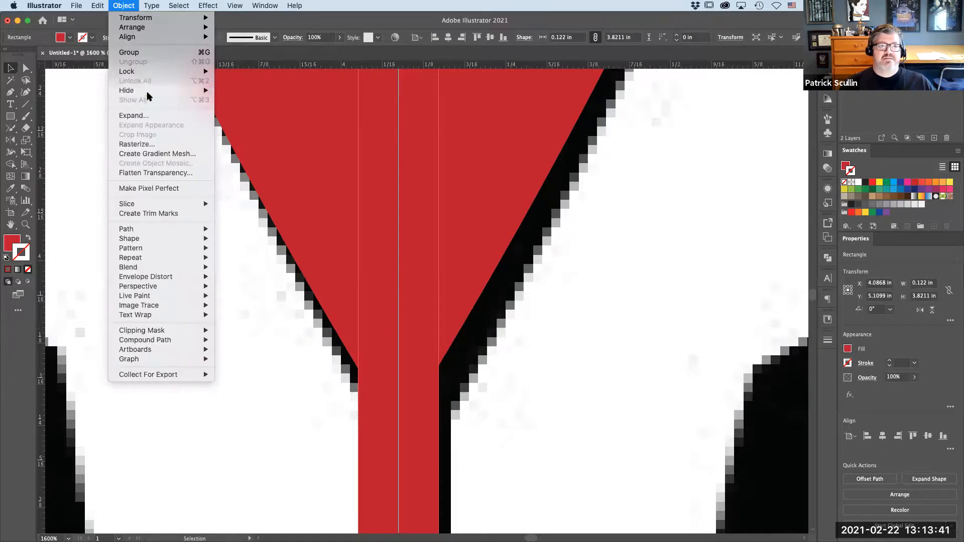
mouse_move(178, 91)
click(228, 90)
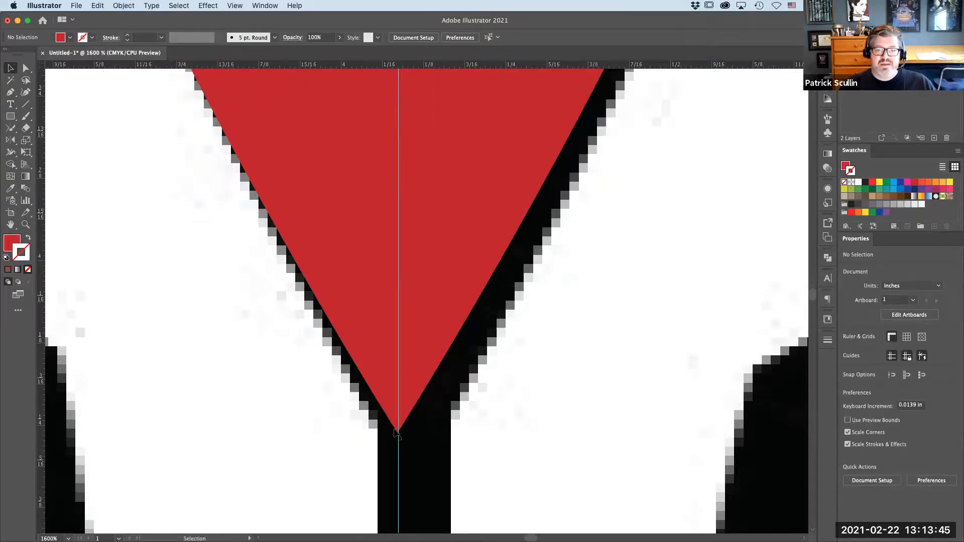
Join the spike halves at their lower point on the guide and show the hidden nose line again
click(11, 128)
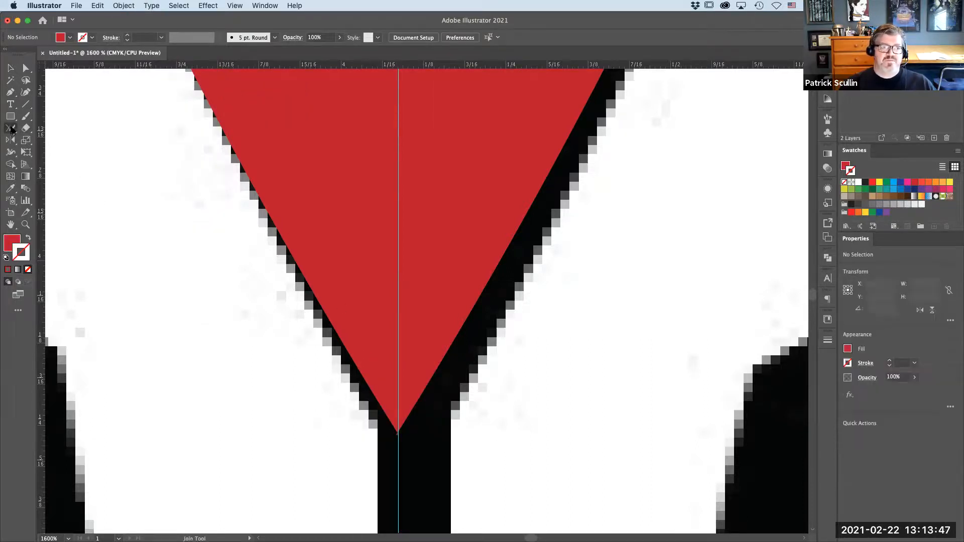
drag(397, 427, 397, 432)
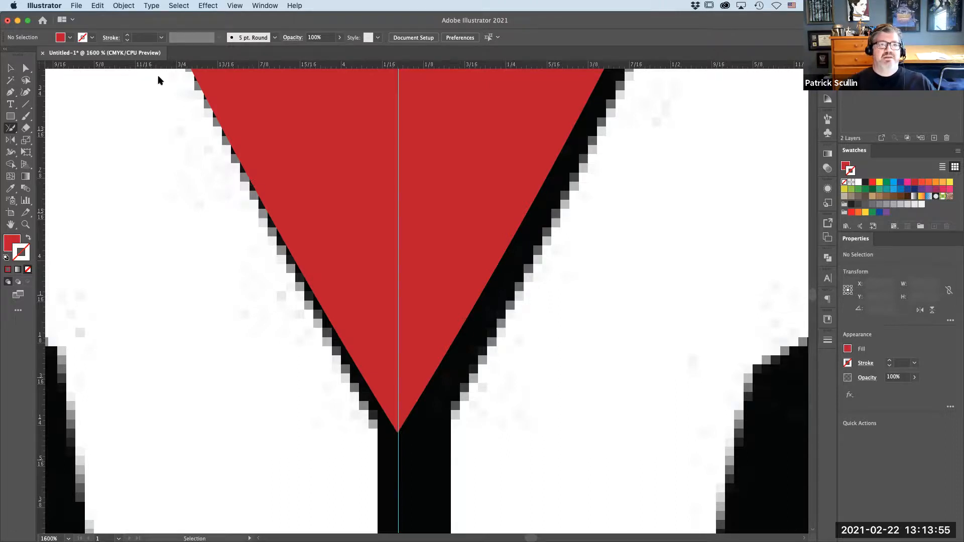
click(123, 5)
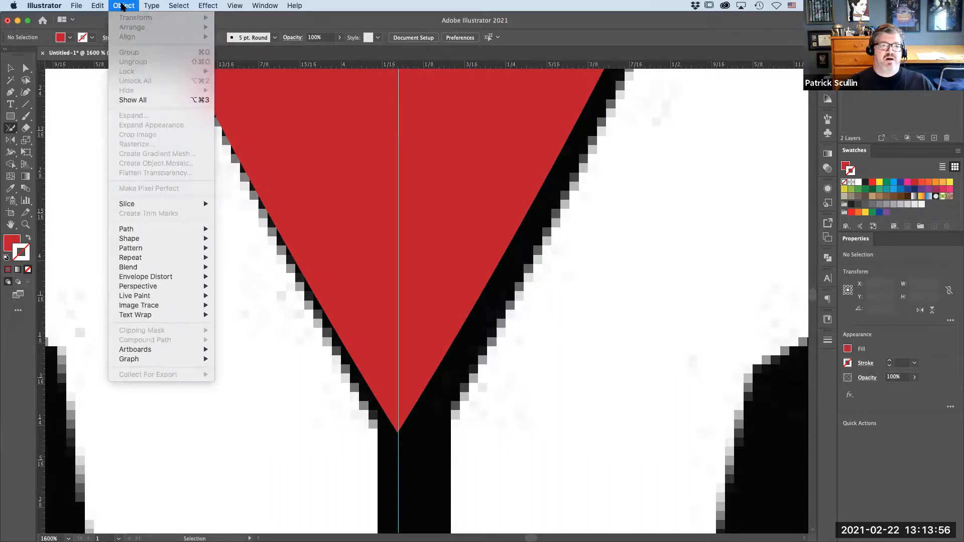
click(145, 99)
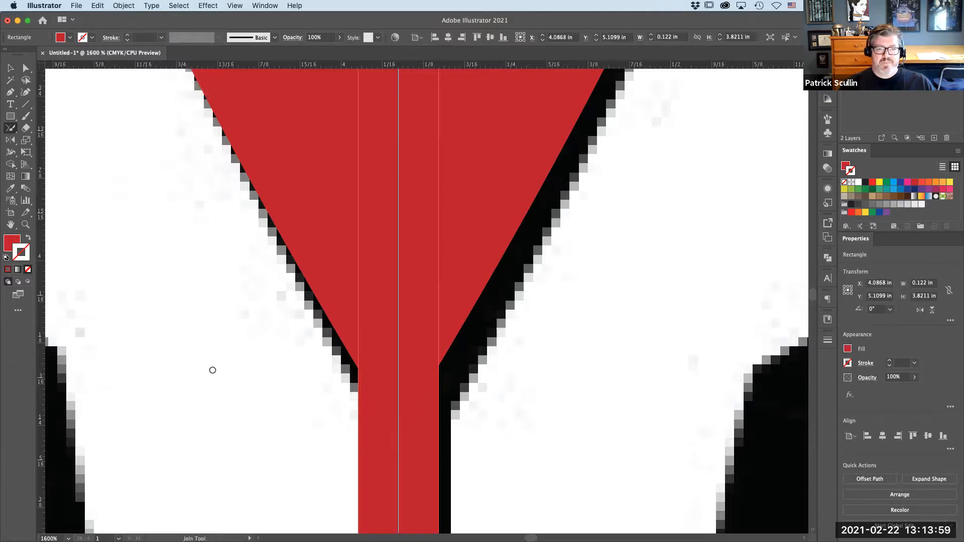
key(super+shift+a)
key(super+0)
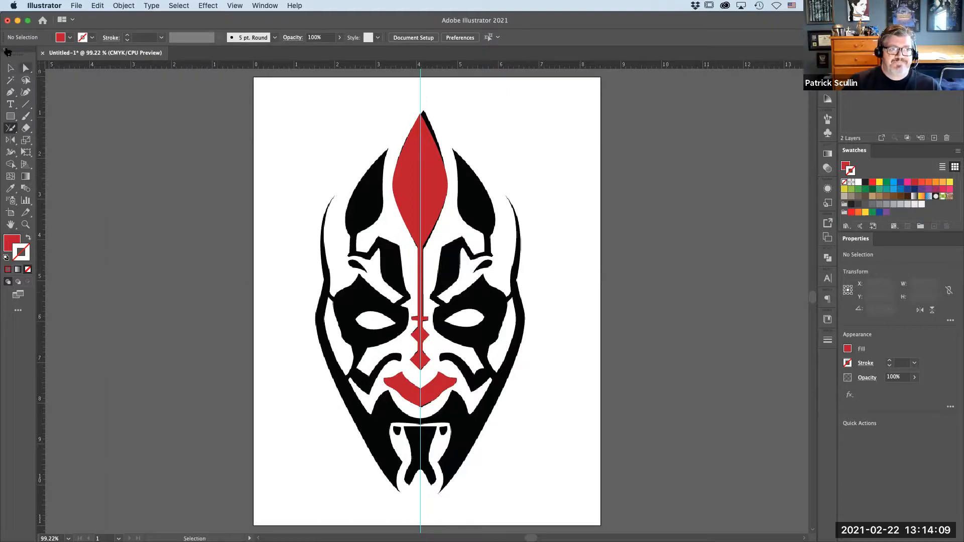
Unite the forehead spike, nose line, crossbar and both diamonds into a single shape with Pathfinder, leaving the mouth separate
click(10, 68)
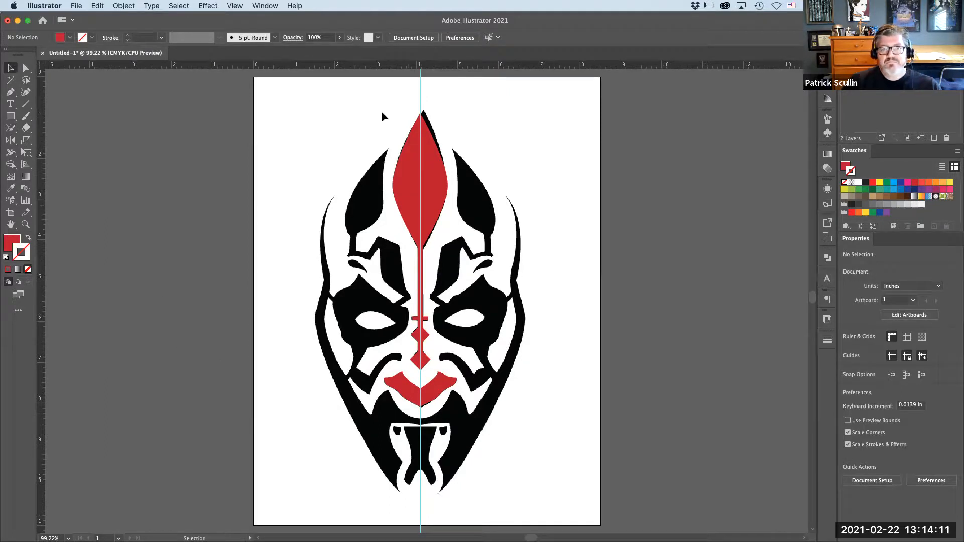
drag(382, 113, 444, 364)
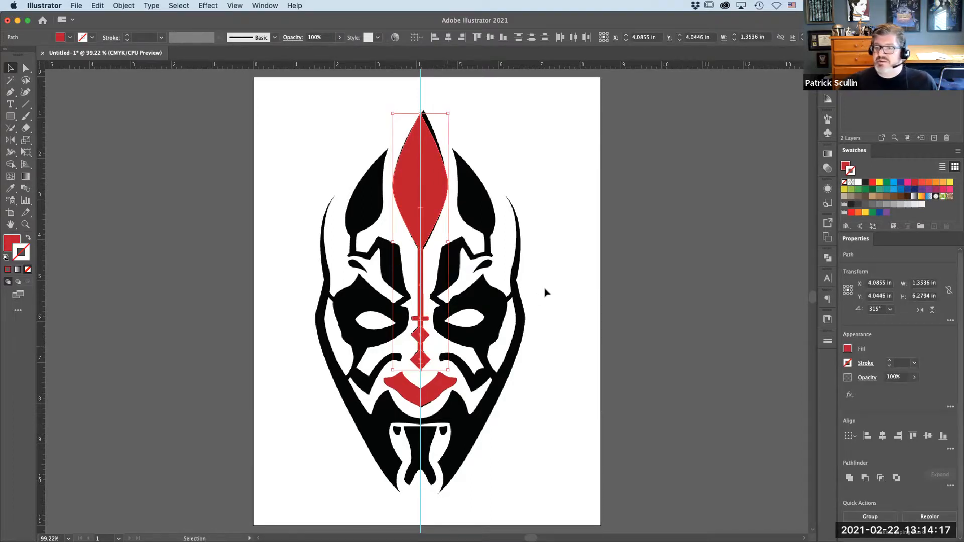
click(829, 259)
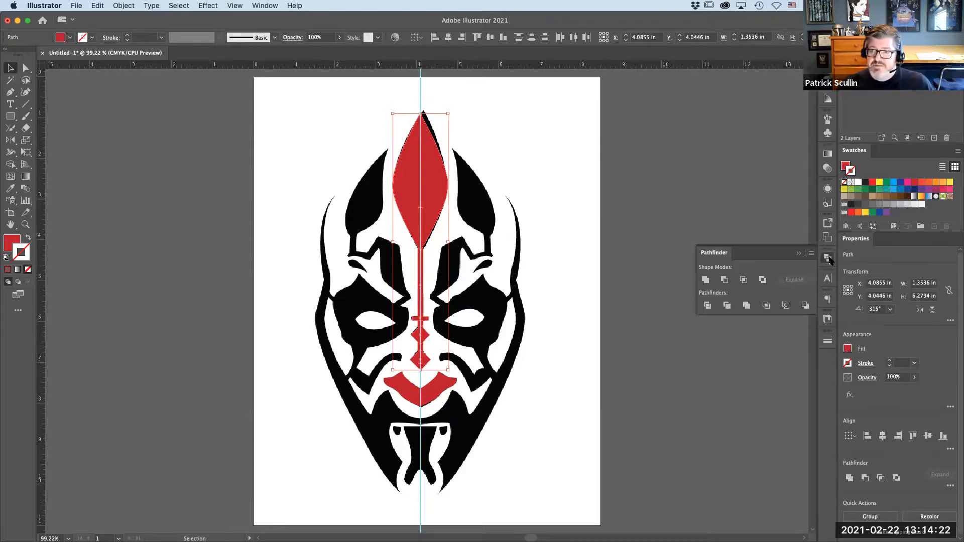
click(707, 281)
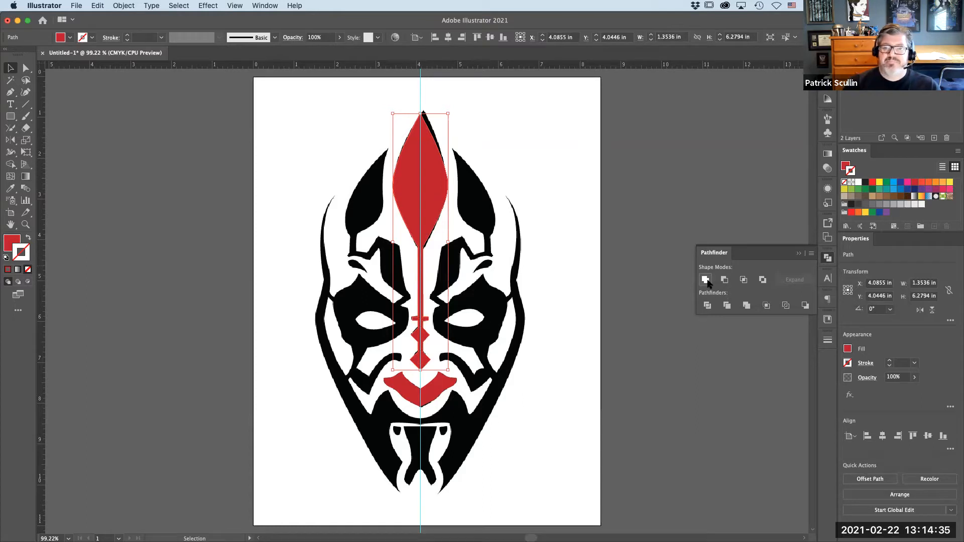
click(797, 254)
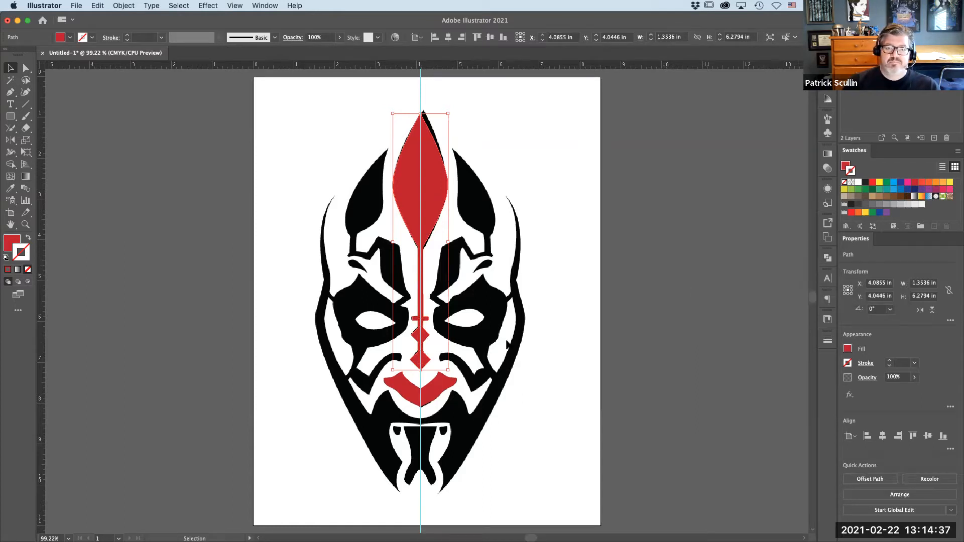
click(553, 369)
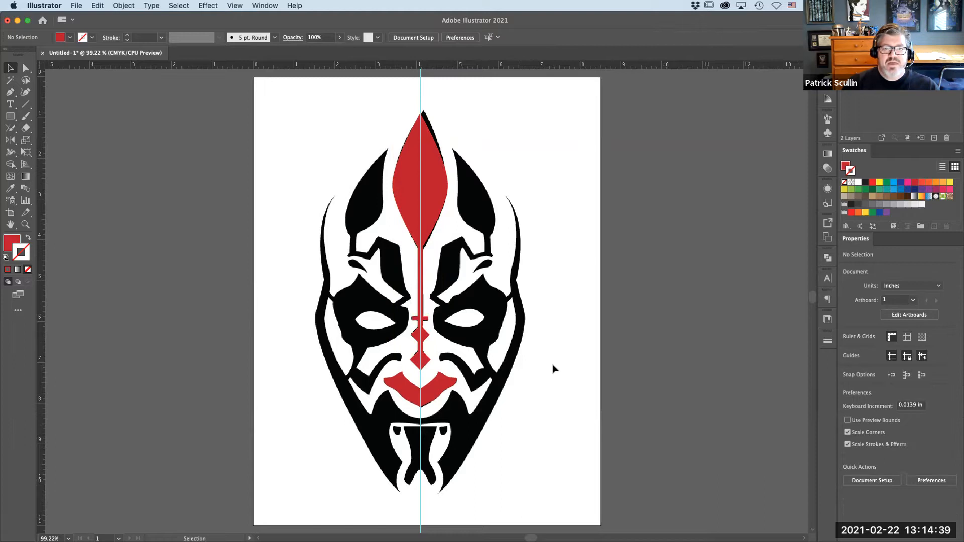